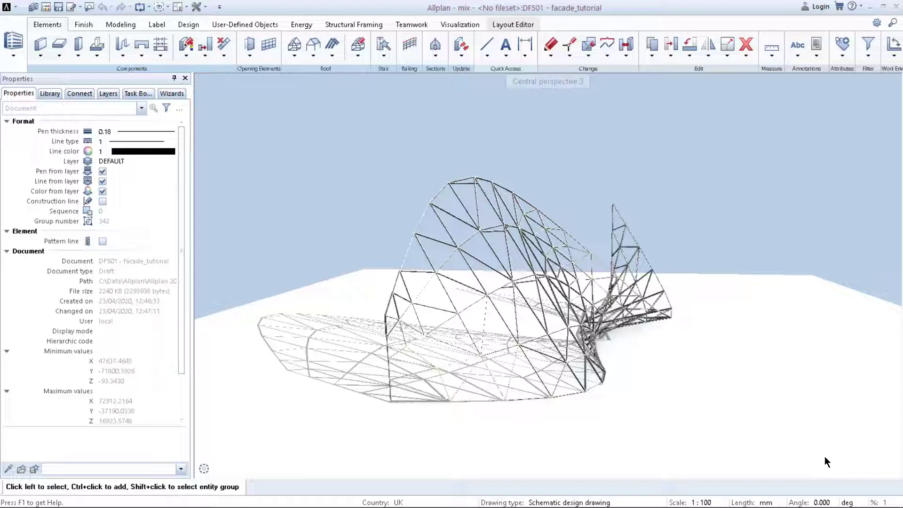
Orbit around the triangulated facade model to examine it from several sides.
shift+middle_drag(825, 461, 401, 383)
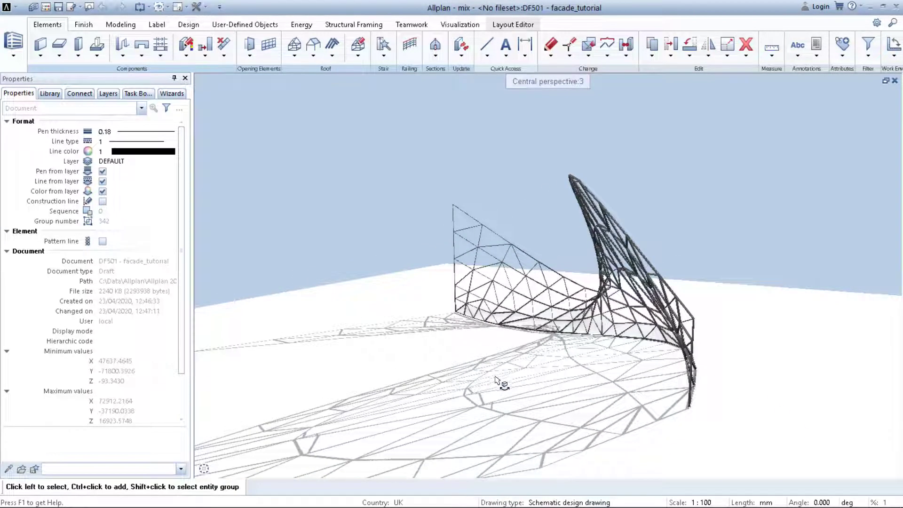
drag(597, 375, 313, 367)
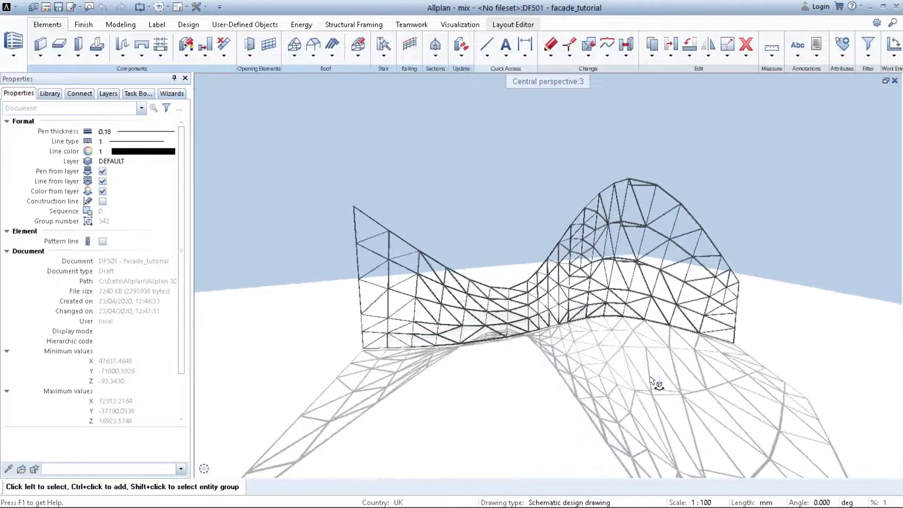
drag(651, 379, 401, 397)
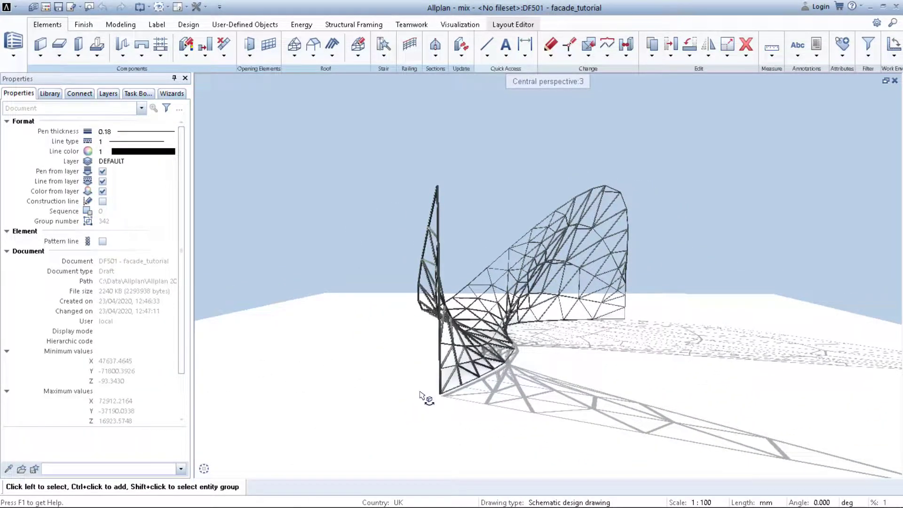
drag(629, 367, 365, 338)
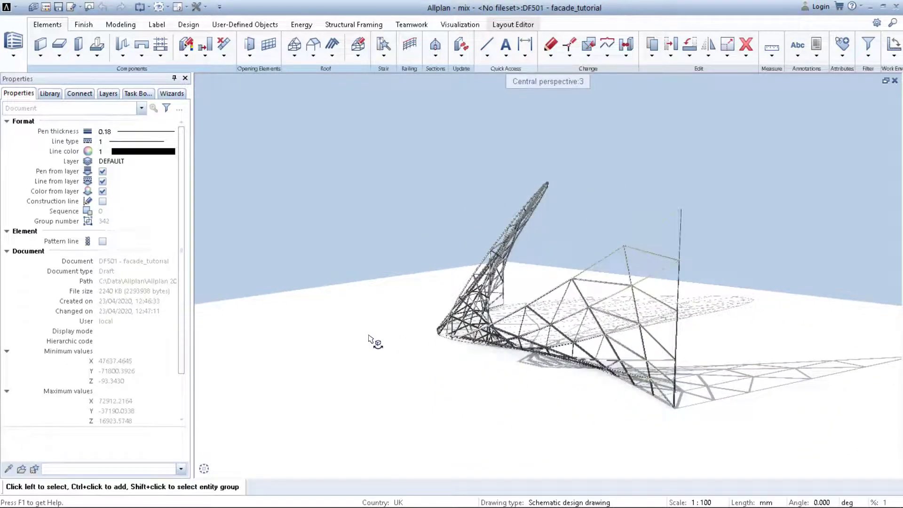
drag(685, 298, 263, 307)
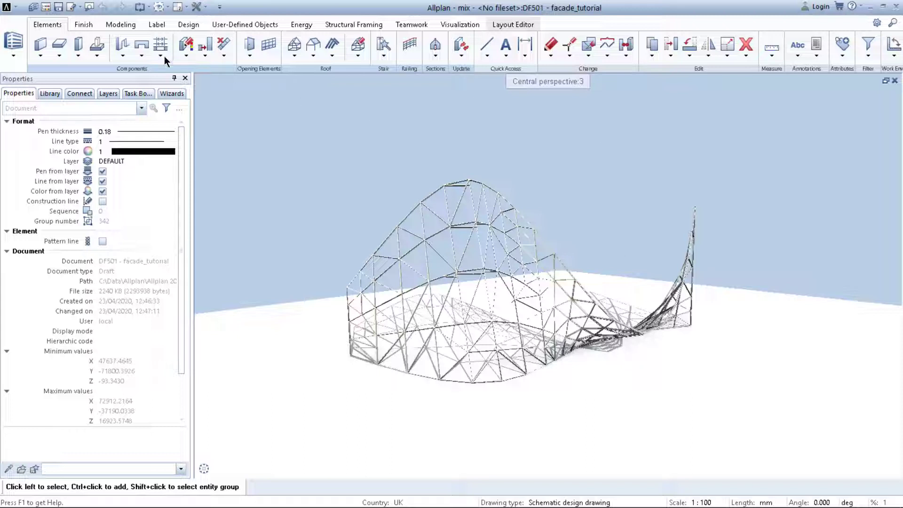
Open drawing file 502 geometry from the building structure and orbit to view its curves.
click(45, 7)
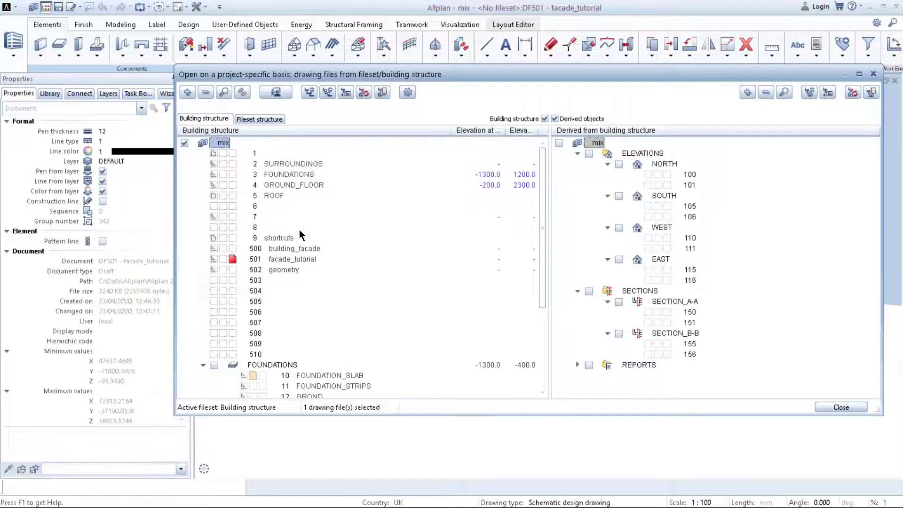
double_click(293, 271)
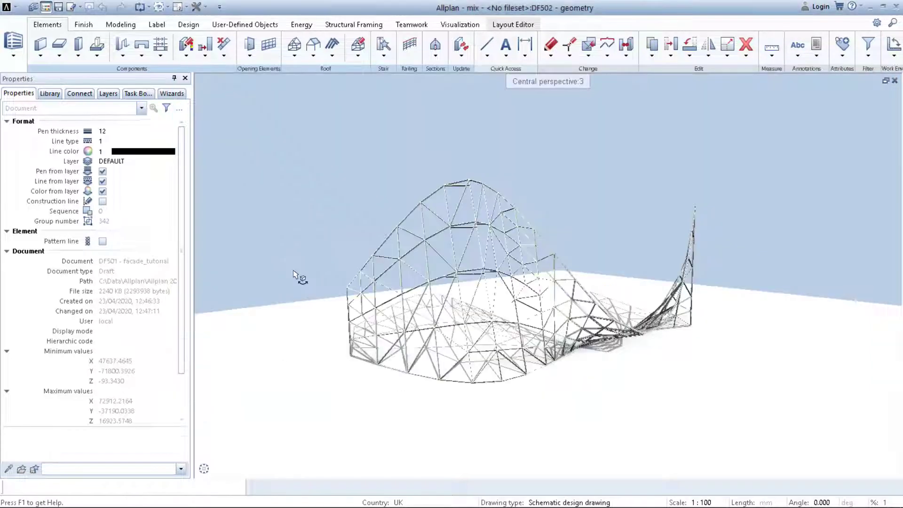
middle_click(412, 307)
drag(595, 320, 852, 303)
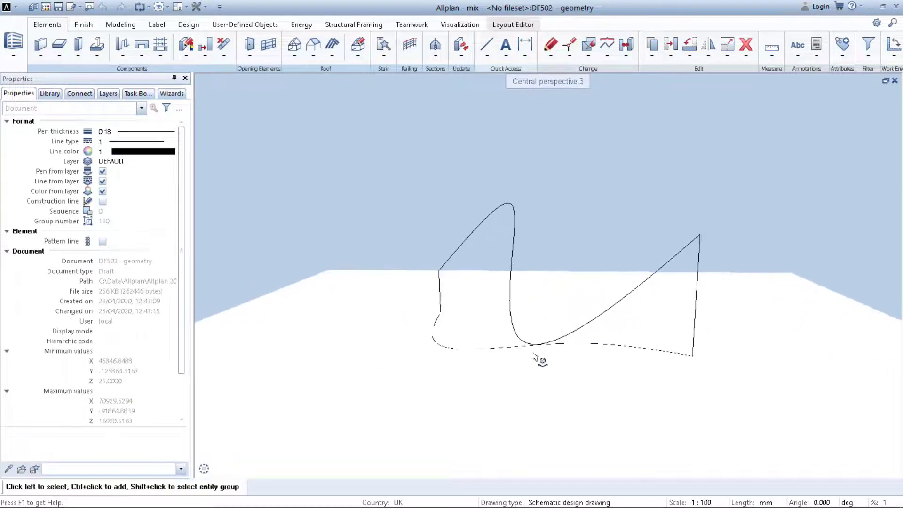
drag(538, 359, 635, 347)
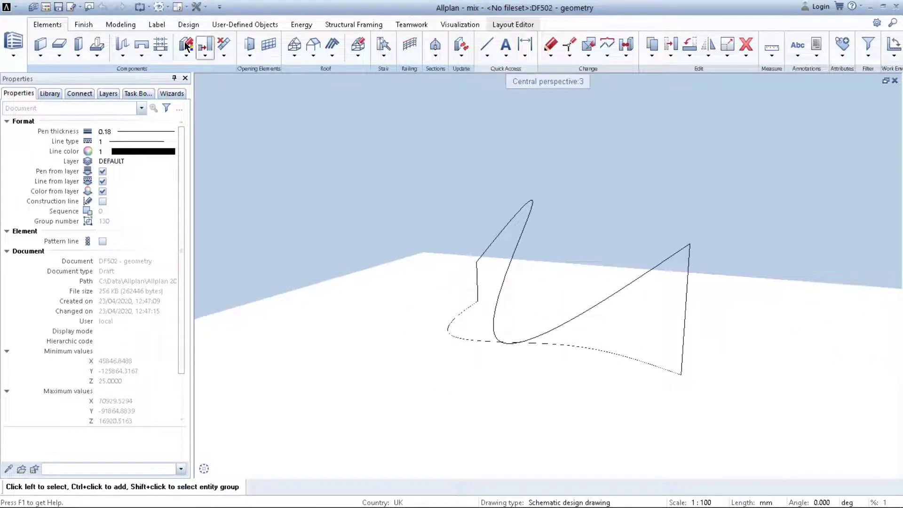
Create a Sweep Path surface using the two vertical lines as profiles and the two curves as rails.
click(120, 24)
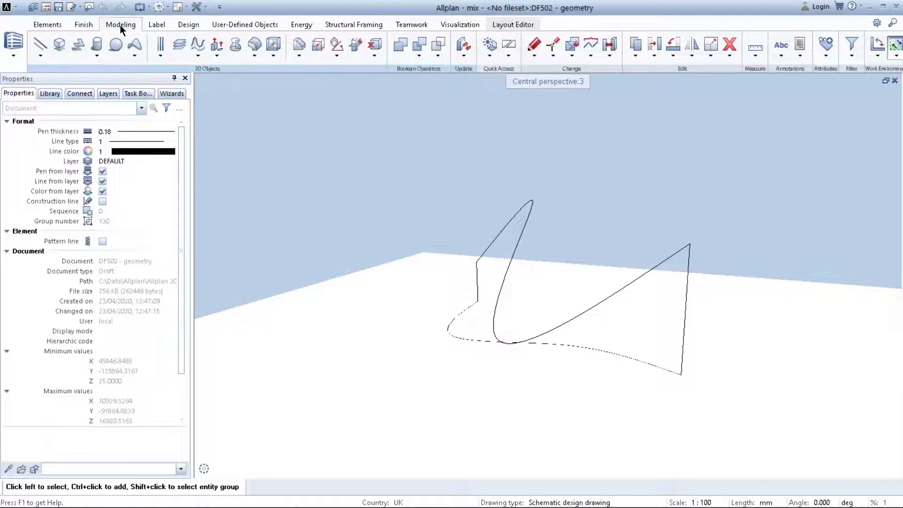
click(217, 55)
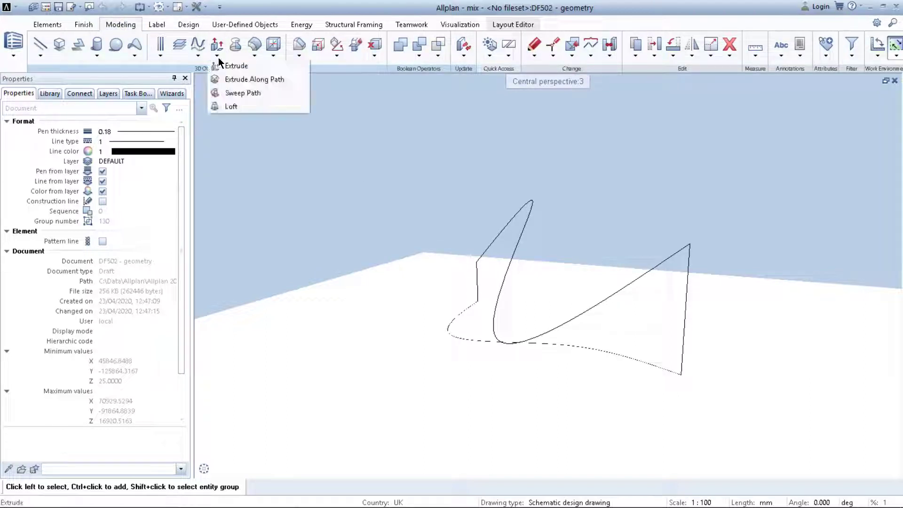
click(238, 93)
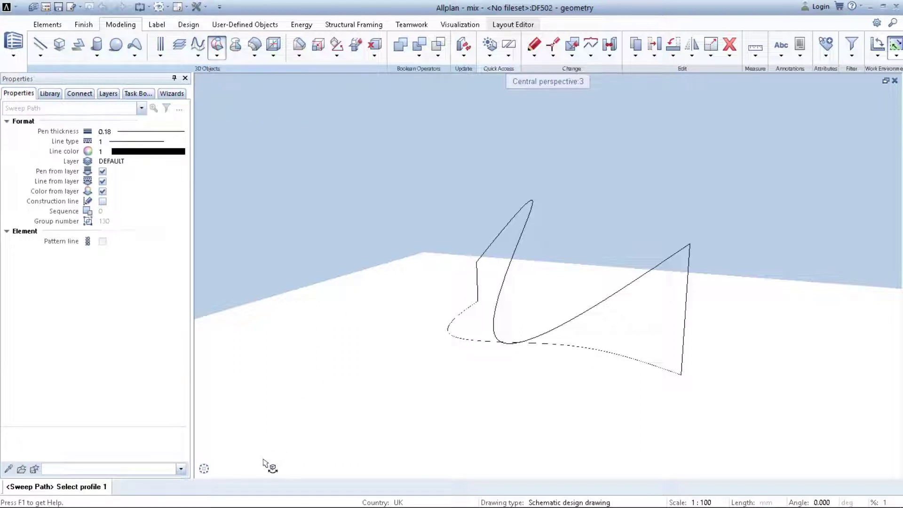
mouse_move(255, 471)
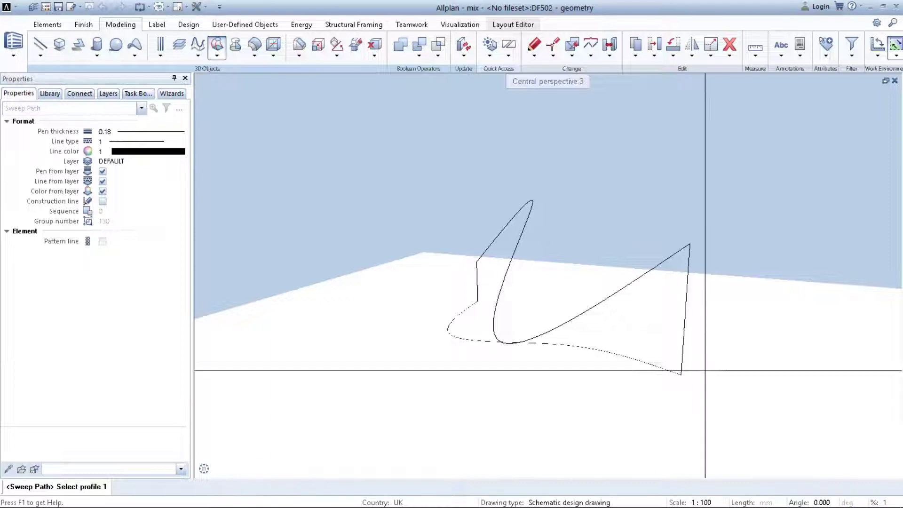
click(686, 319)
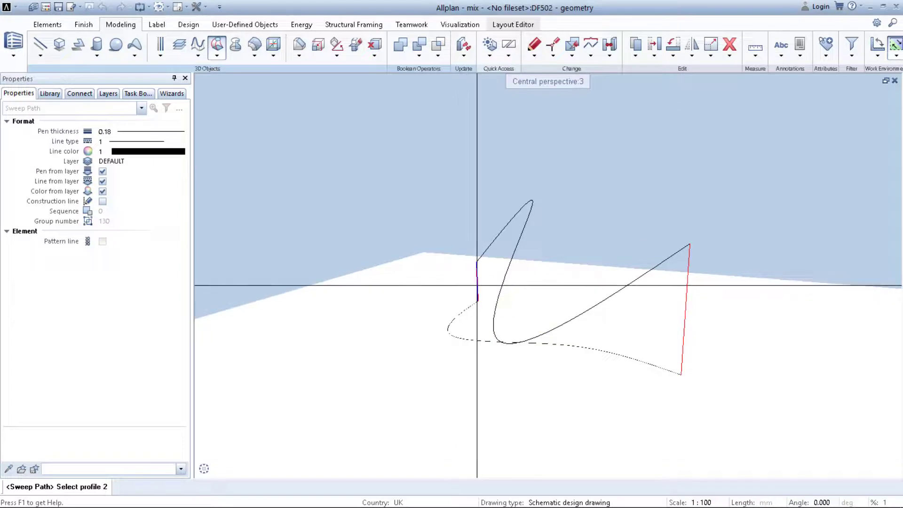
click(477, 285)
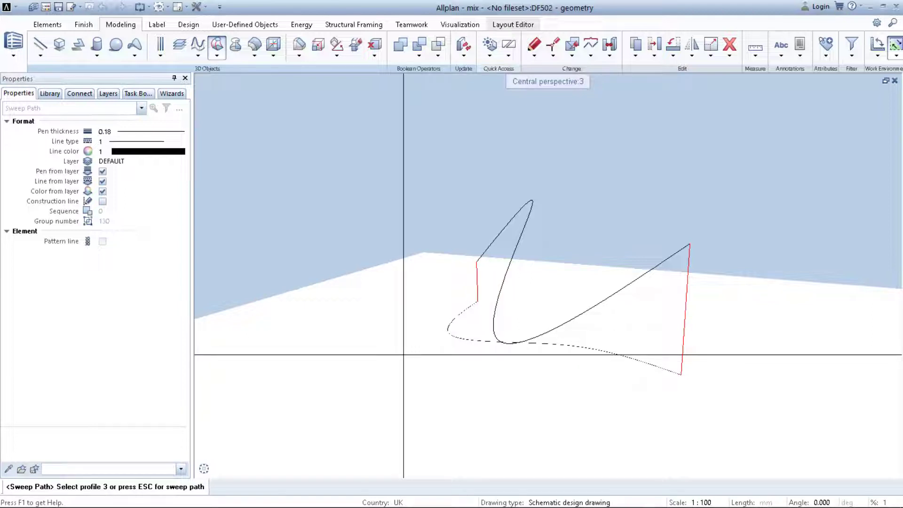
key(Escape)
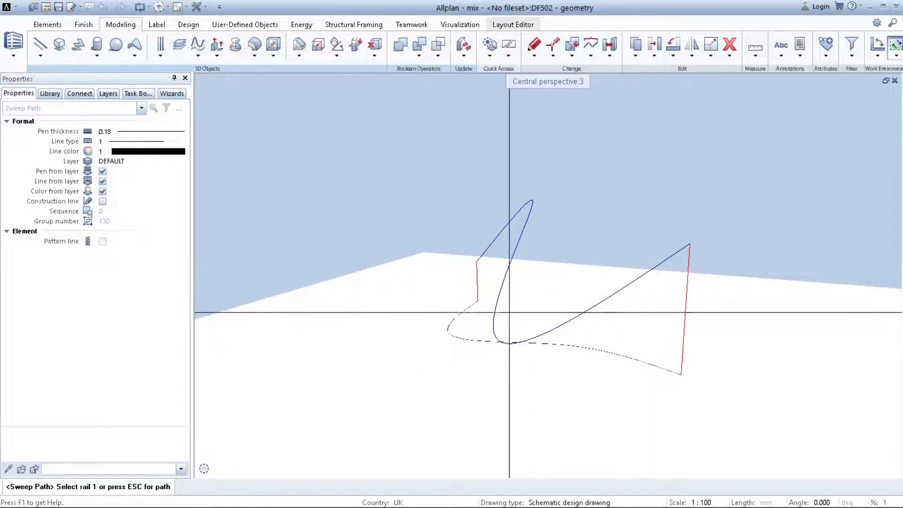
click(530, 213)
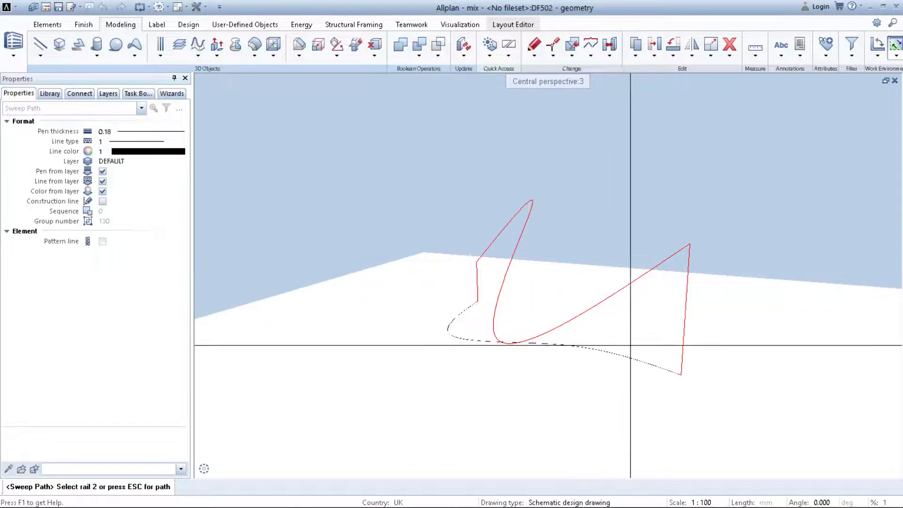
click(629, 357)
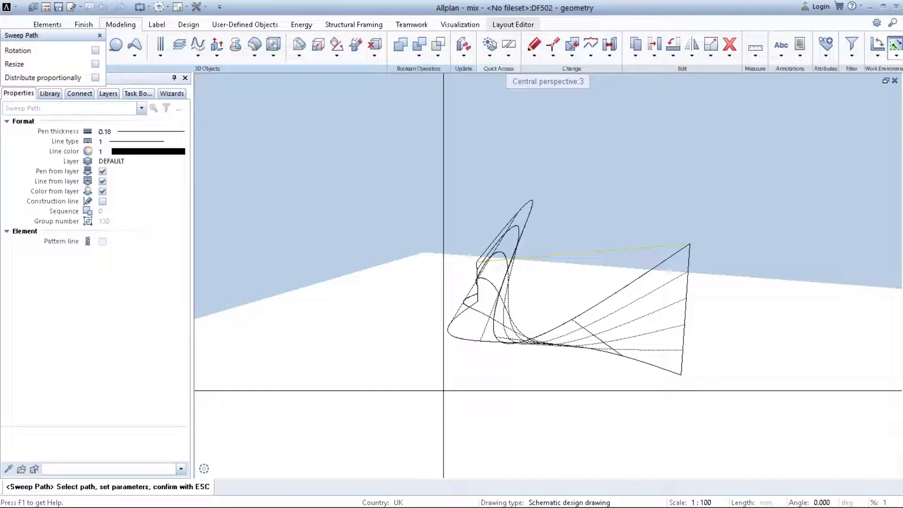
key(Escape)
Start General 3D element to 3D solid, 3D surface on the swept surface and move its Polygonize Element dialog aside.
middle_drag(552, 369, 432, 361)
click(245, 469)
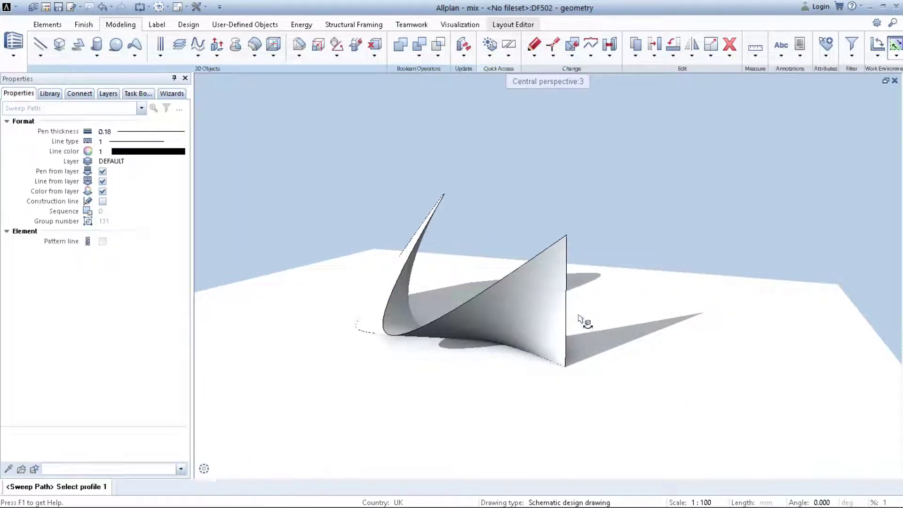
drag(584, 320, 262, 463)
mouse_move(246, 469)
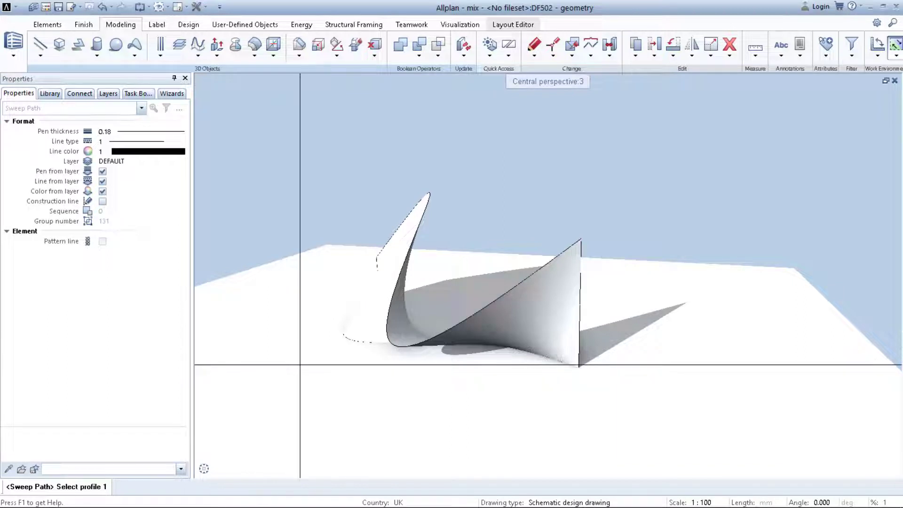
right_click(541, 315)
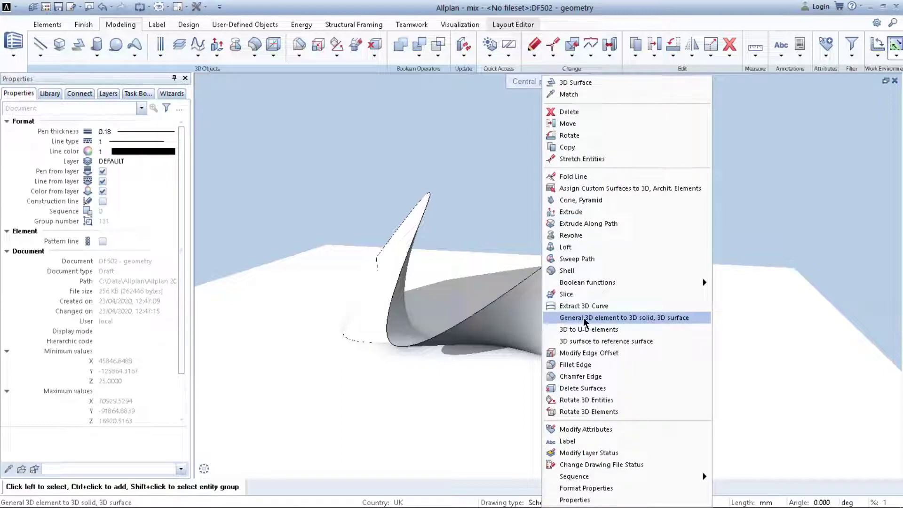
click(641, 319)
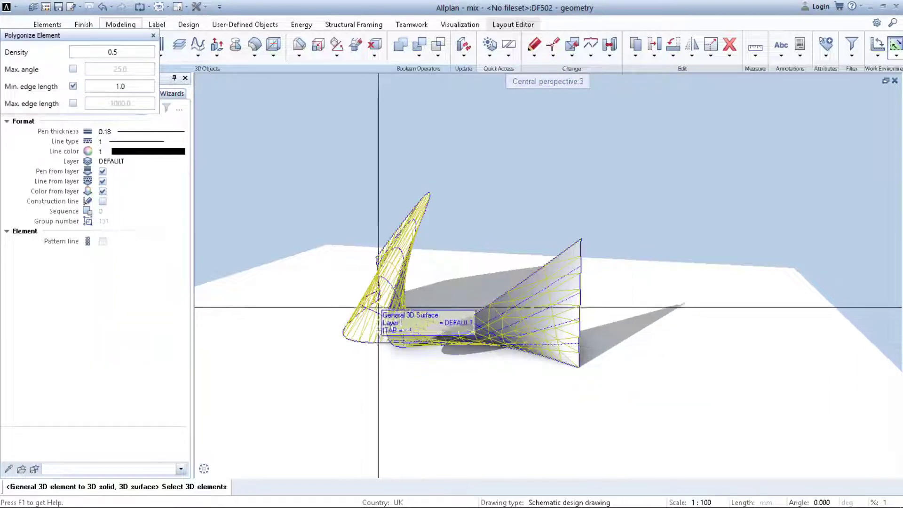
click(510, 319)
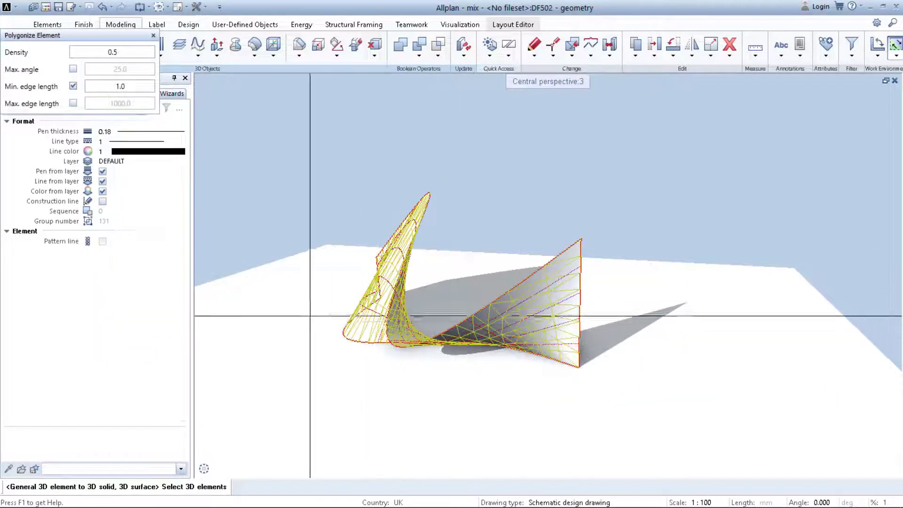
drag(69, 35, 267, 86)
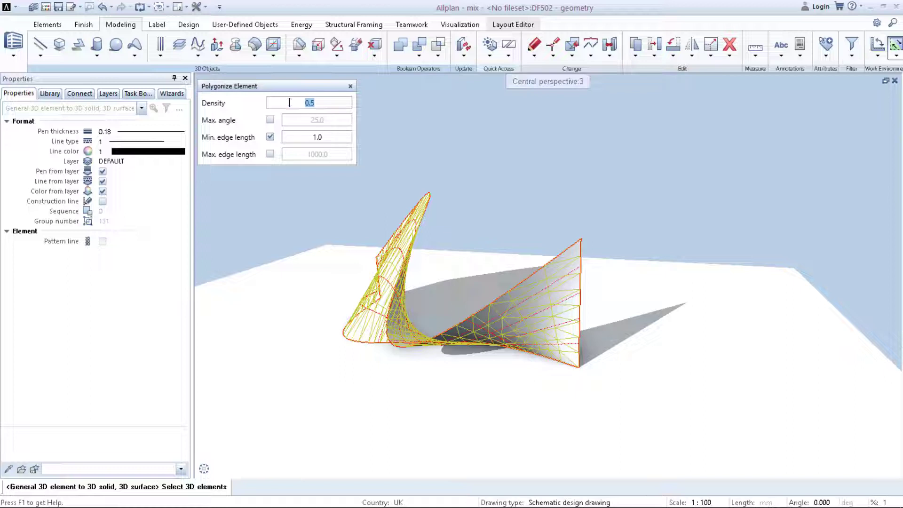
Set the polygonize density to 0.1 and orbit to preview the mesh.
key(Return)
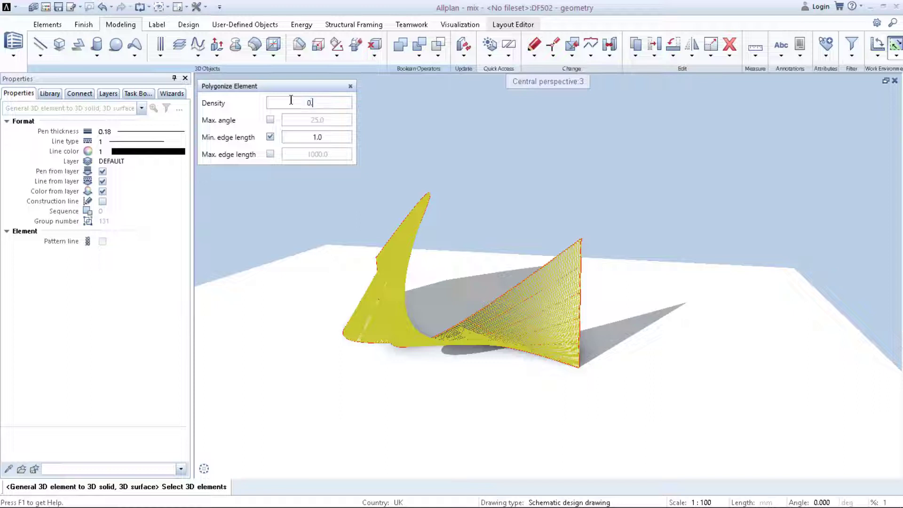
text(1)
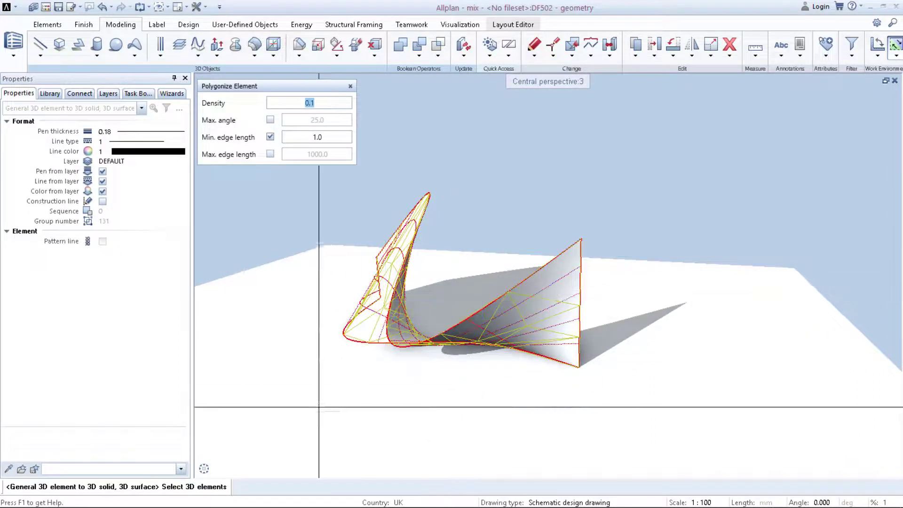
click(246, 469)
drag(535, 301, 329, 377)
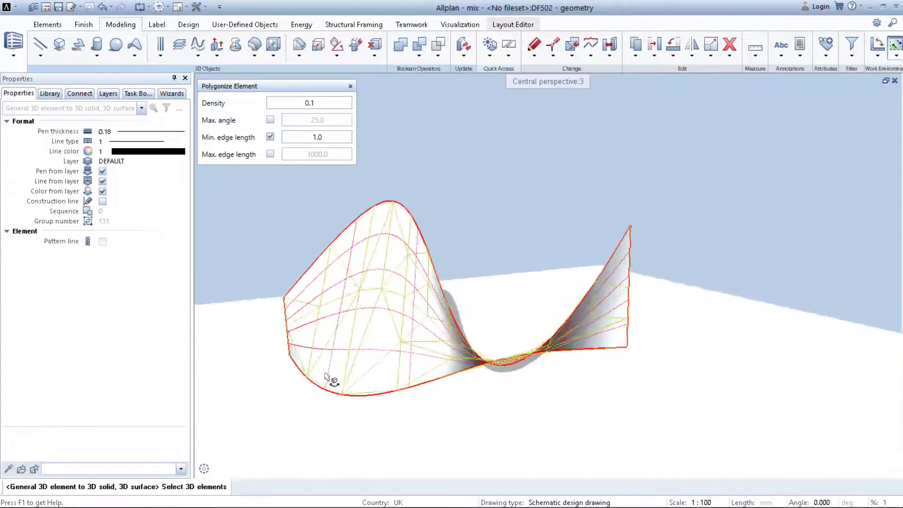
click(246, 468)
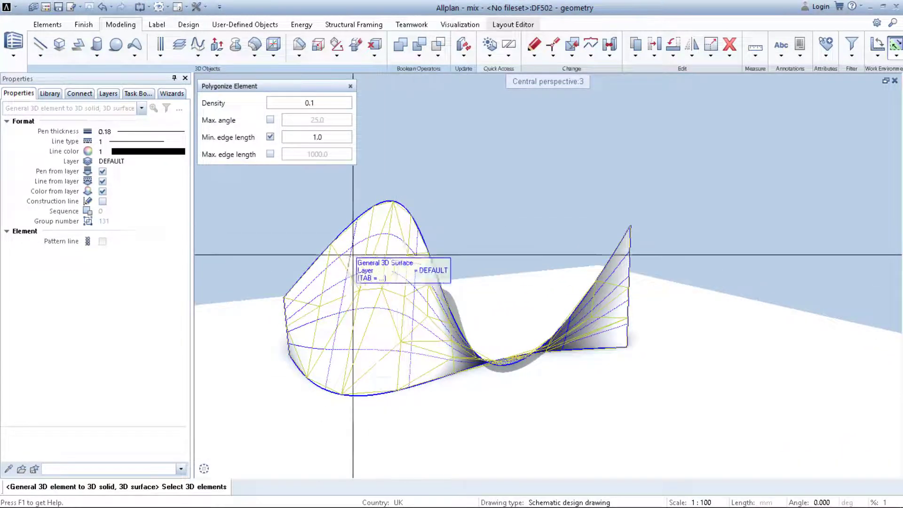
Try a polygonize density of 0.4, then set the density to 0.3.
click(280, 103)
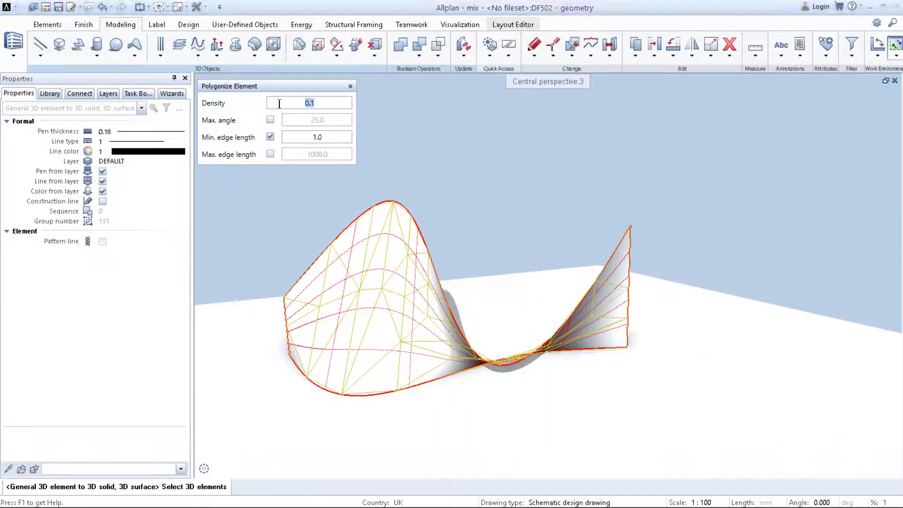
text(0)
key(Return)
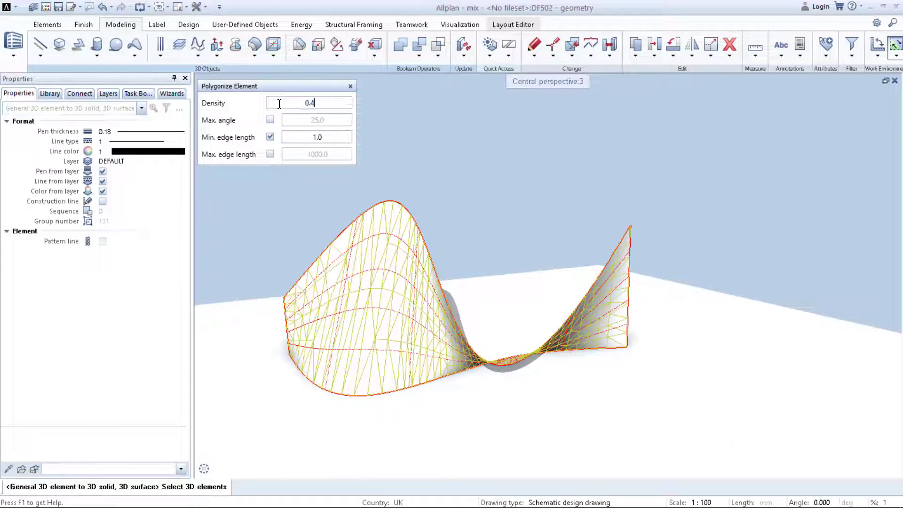
text(0.4)
key(Return)
text(0.3)
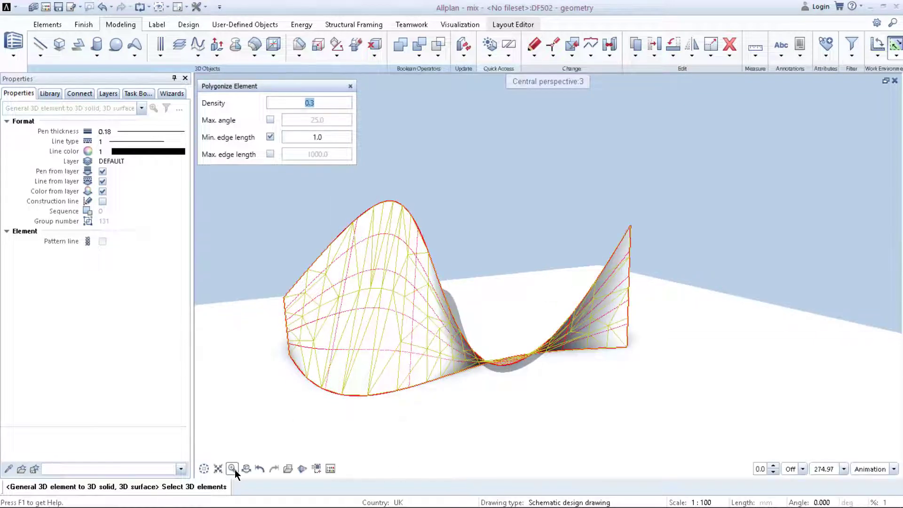
Toggle the Max. angle and Min. edge length options on and off to preview their effect on the mesh.
middle_drag(325, 424, 633, 376)
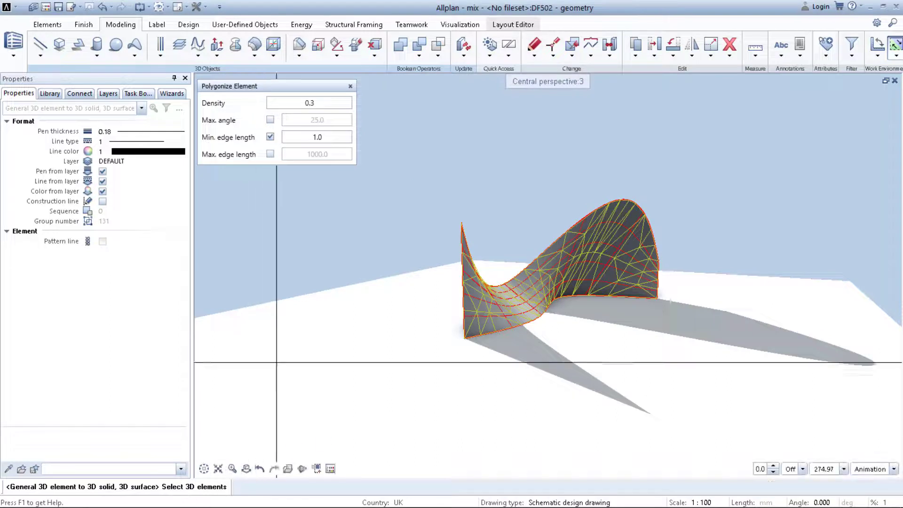
click(270, 120)
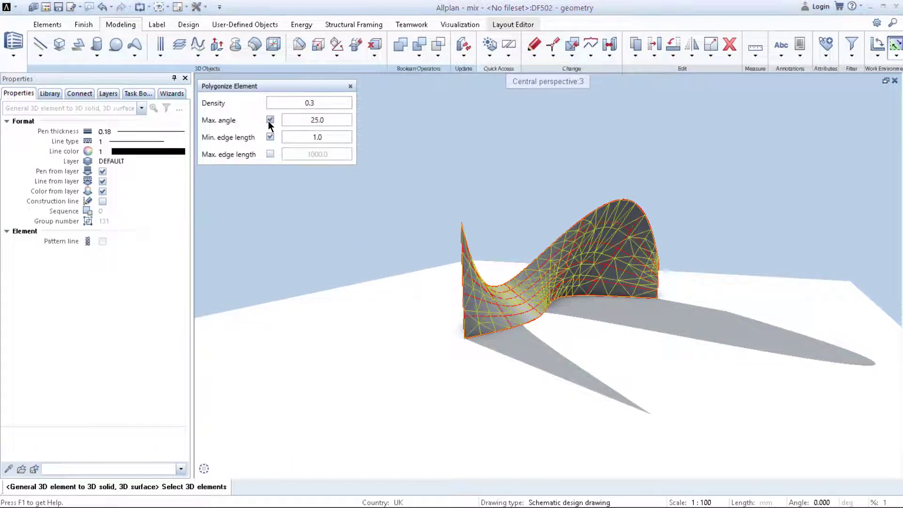
click(269, 121)
click(268, 136)
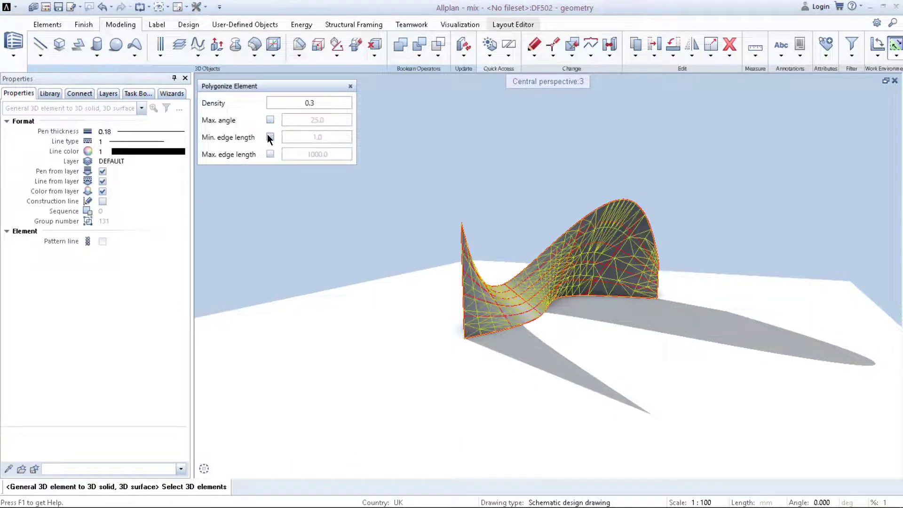
click(270, 137)
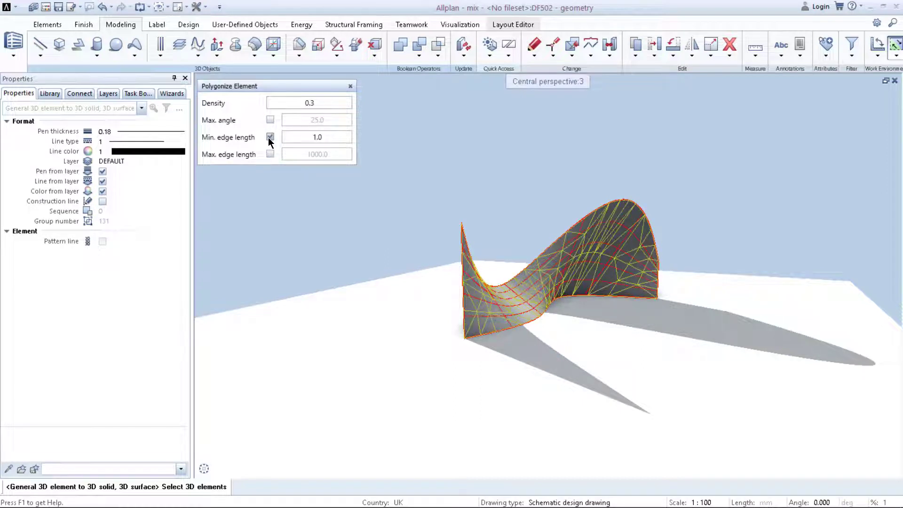
Polygonize the swept surface at density 0.3 with Min. edge length 1.0 enabled and Max. angle disabled.
click(270, 120)
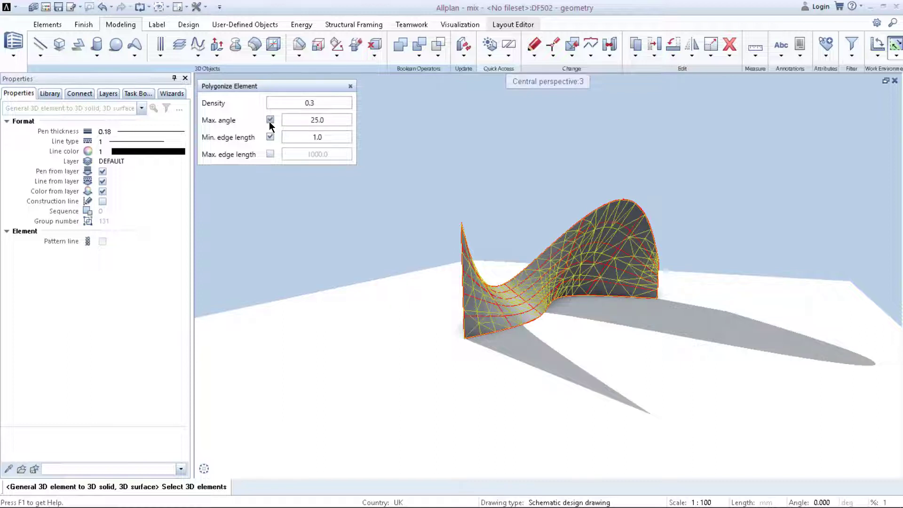
click(270, 120)
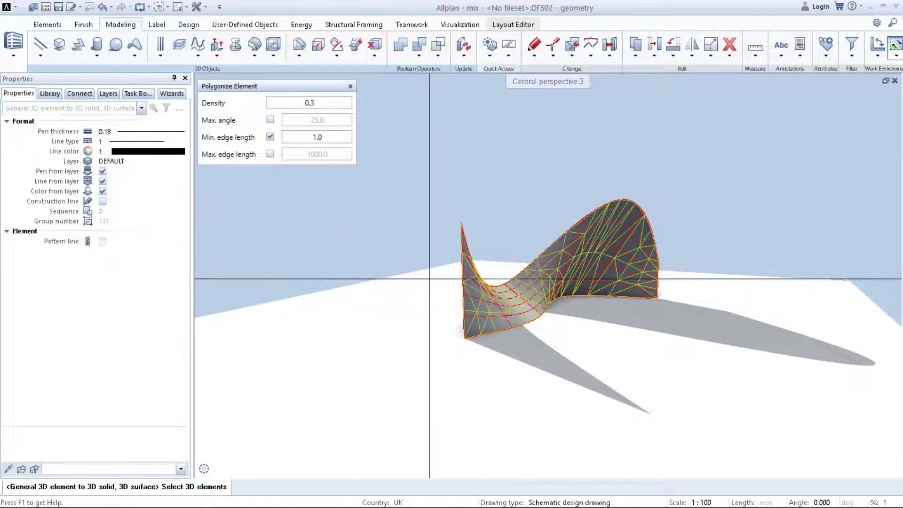
click(270, 120)
click(270, 120)
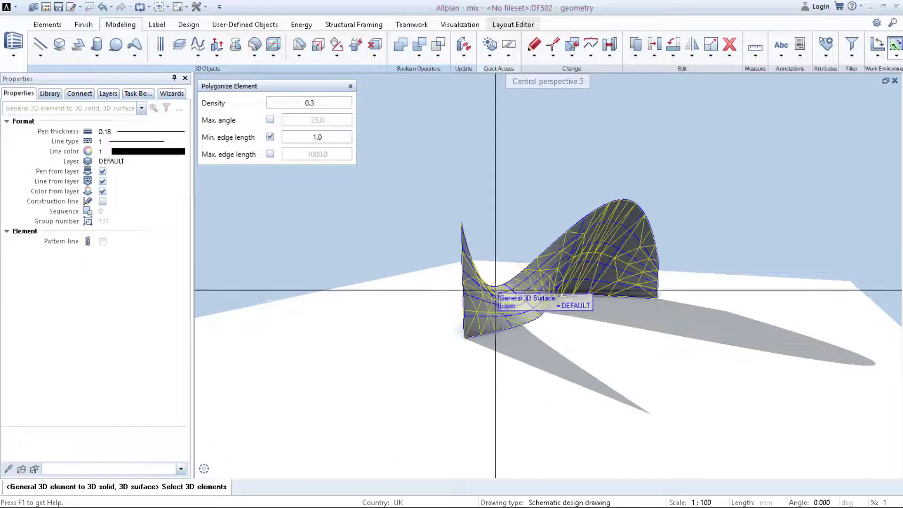
click(513, 317)
scroll(520, 308, up, 3)
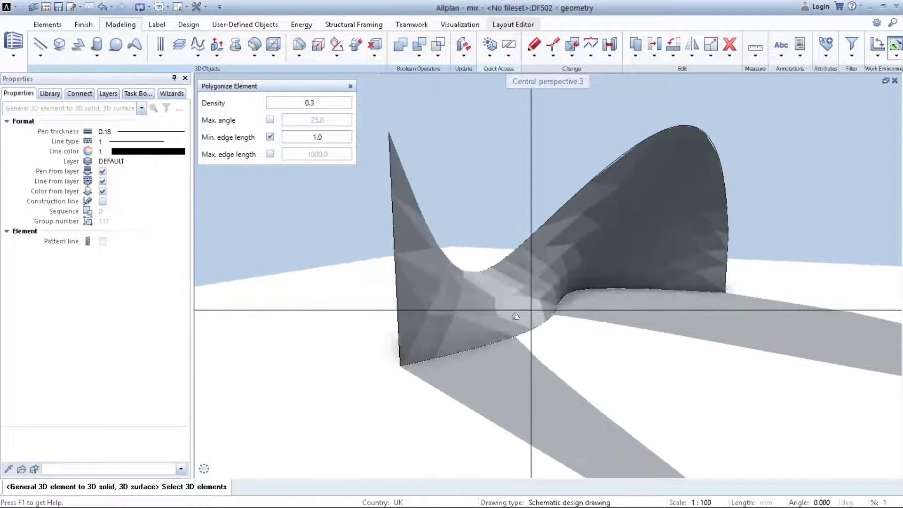
middle_drag(530, 308, 462, 324)
key(Escape)
Select the polygonized surface to inspect its triangle mesh.
click(457, 320)
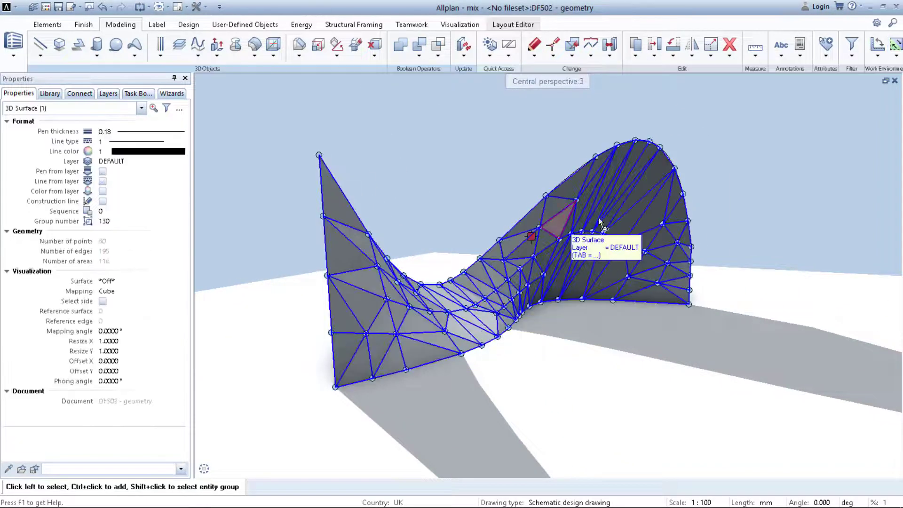
scroll(580, 238, down, 3)
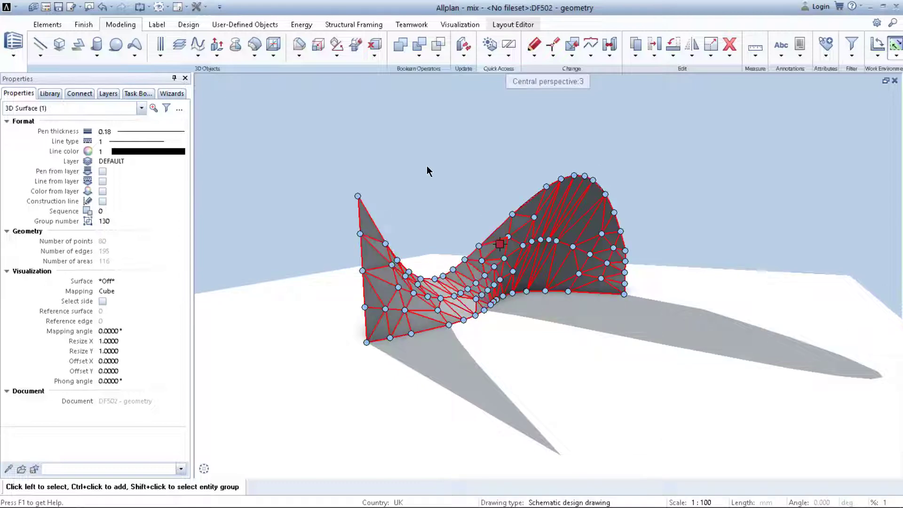
click(347, 147)
Start the Facade tool and browse the facade favorite templates.
click(37, 24)
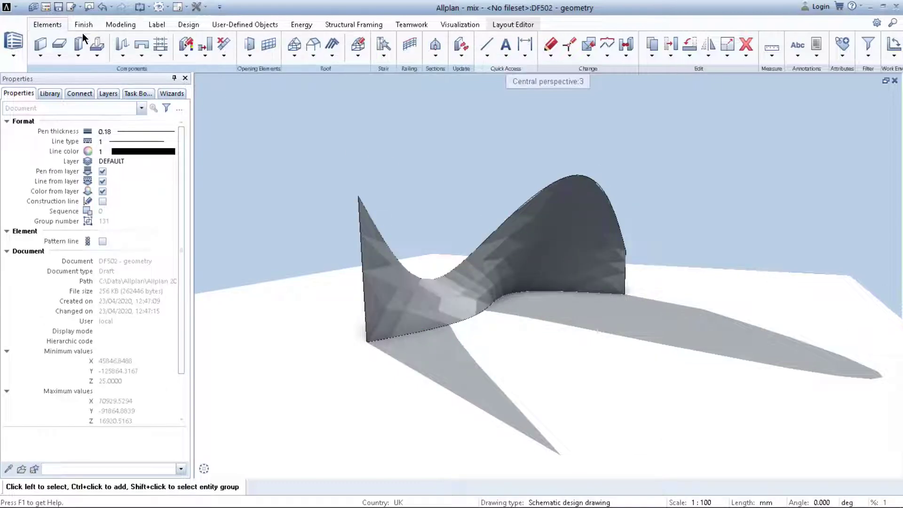
click(270, 46)
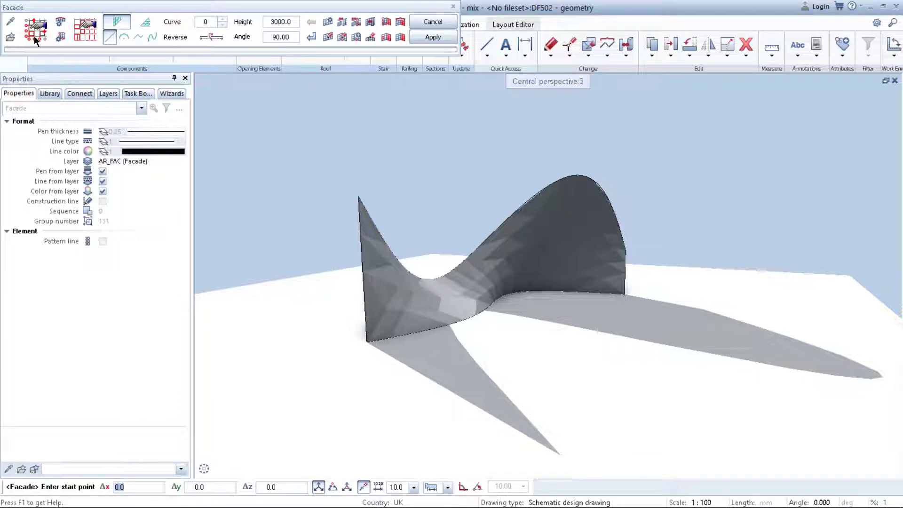
click(10, 38)
click(108, 49)
click(106, 63)
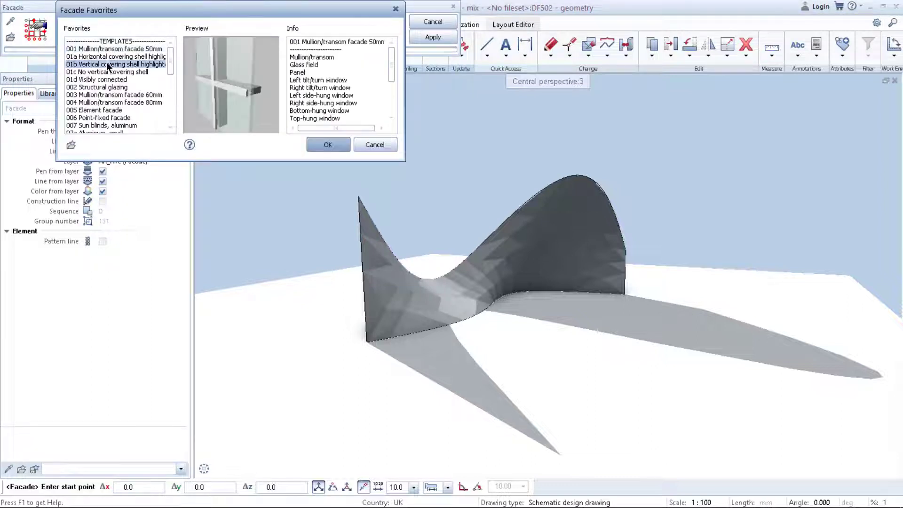
click(108, 79)
scroll(106, 95, down, 1)
key(Down)
key(Down)
key(Down)
key(Down)
key(Down)
key(Down)
key(Down)
key(Down)
key(Down)
key(Down)
key(Down)
key(Down)
key(Down)
key(Down)
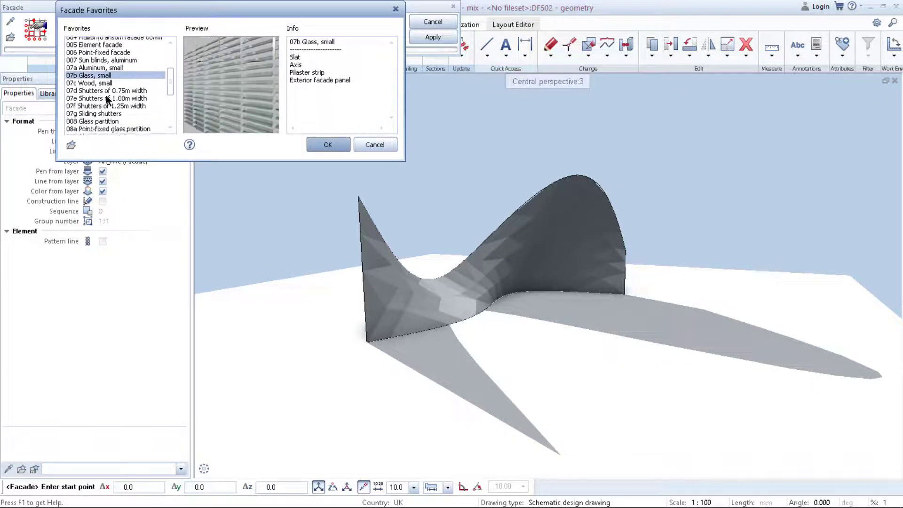
key(Down)
key(Down)
key(Down)
key(Down)
key(Down)
key(Down)
key(Down)
key(Down)
key(Down)
key(Down)
key(Down)
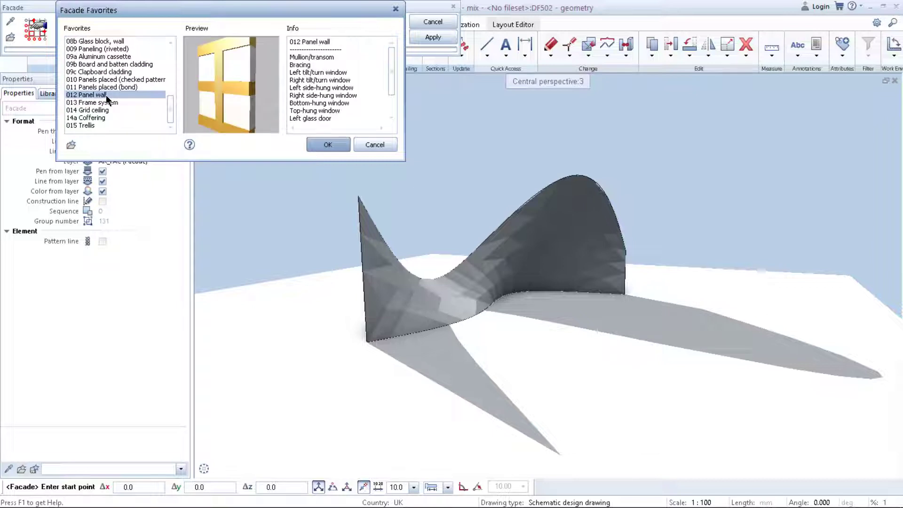
click(88, 125)
scroll(88, 126, up, 10)
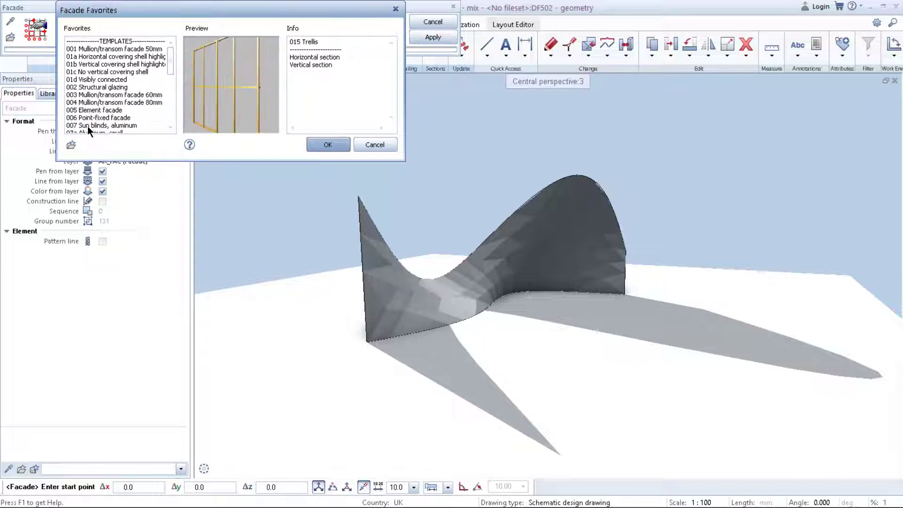
Load the 01d Visibly connected facade favorite.
click(99, 58)
click(99, 62)
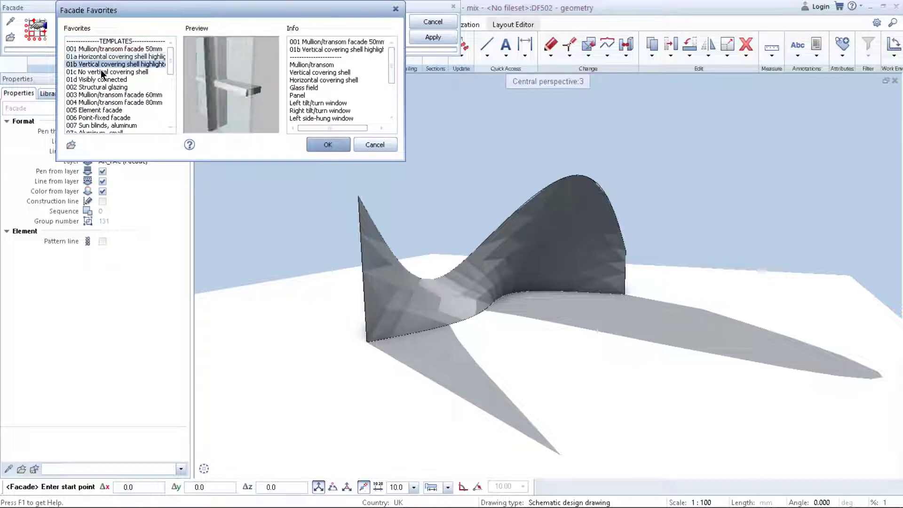
click(101, 71)
click(104, 79)
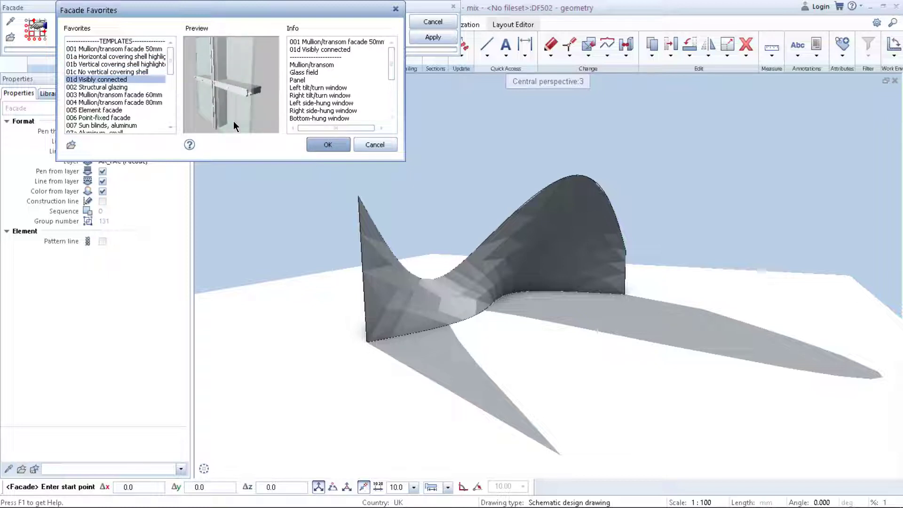
click(319, 145)
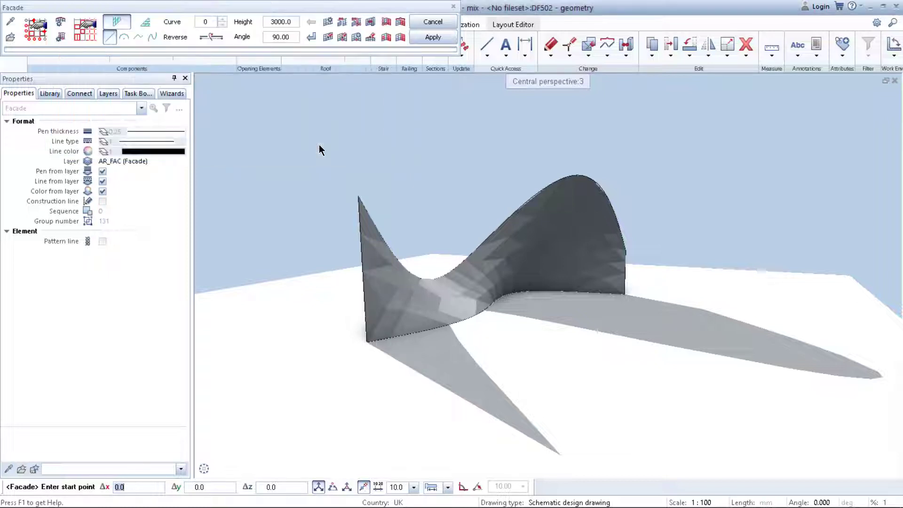
Set the facade scheme's partial lengths to 5000 mm in both global directions.
click(34, 34)
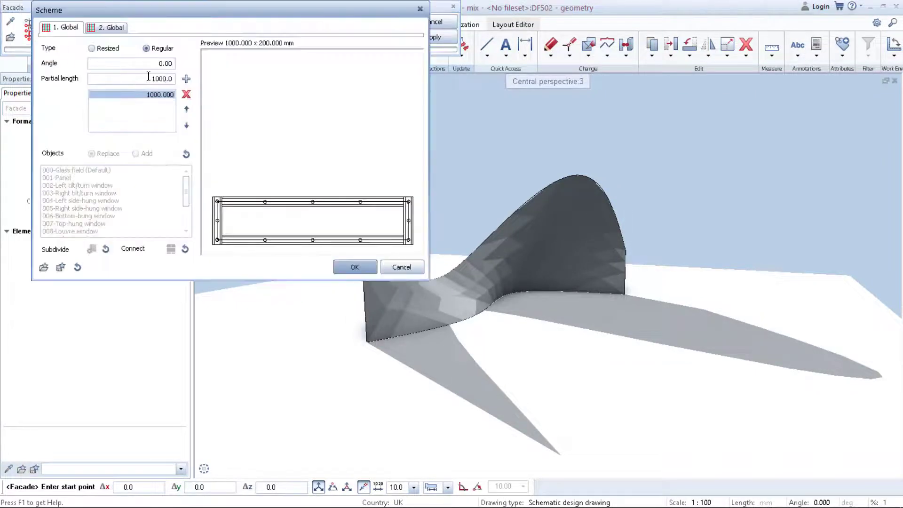
click(57, 28)
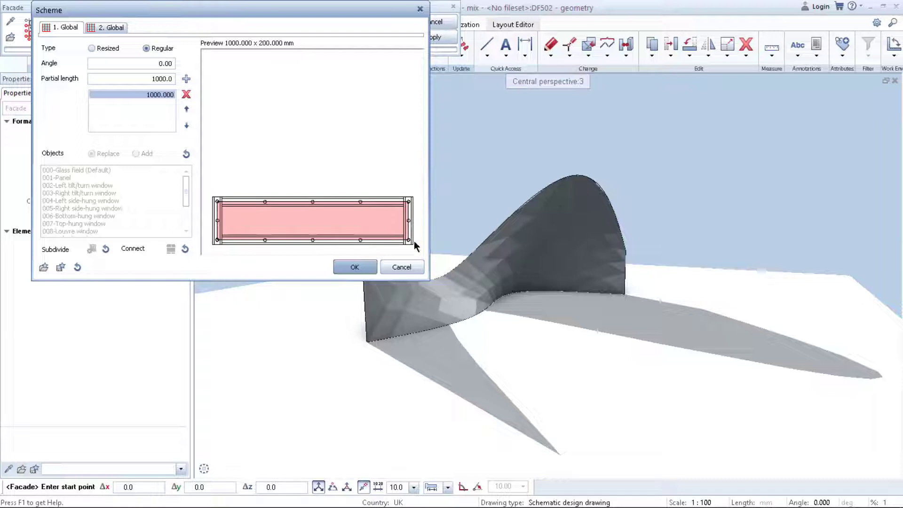
click(102, 27)
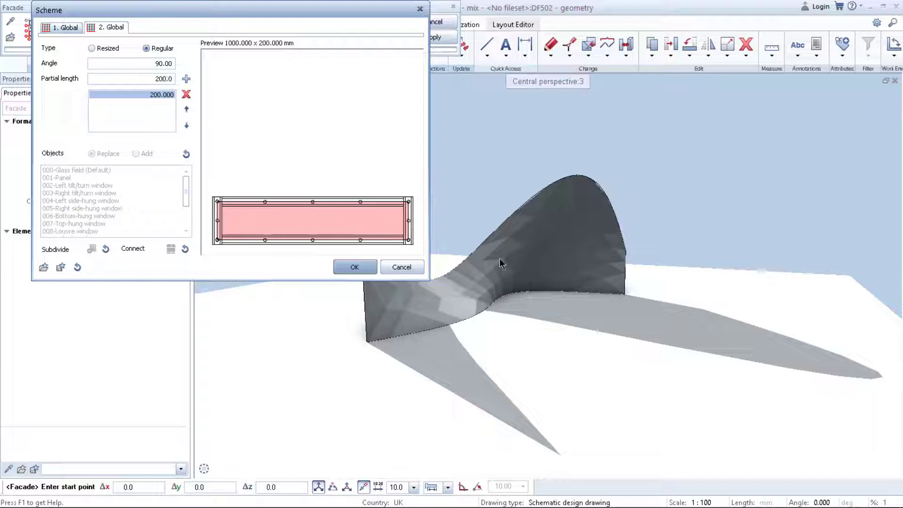
drag(156, 79, 206, 87)
text(500)
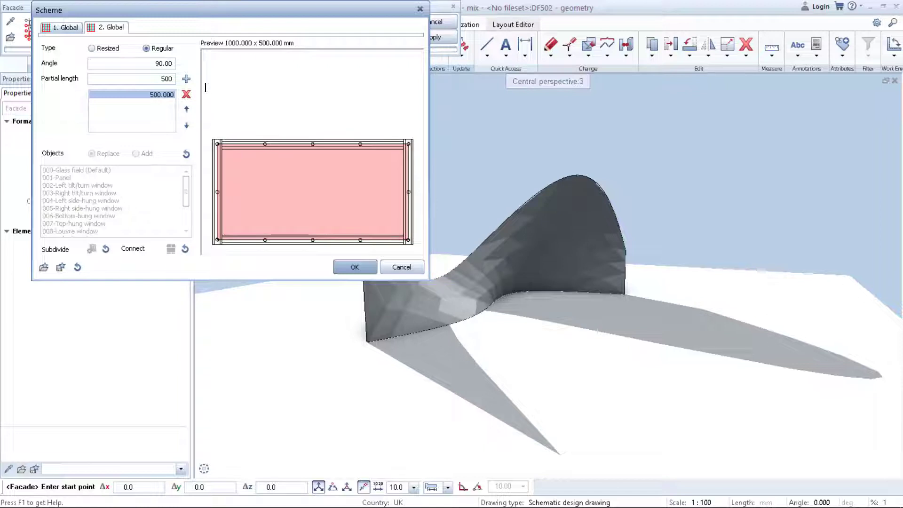
text(0)
click(68, 30)
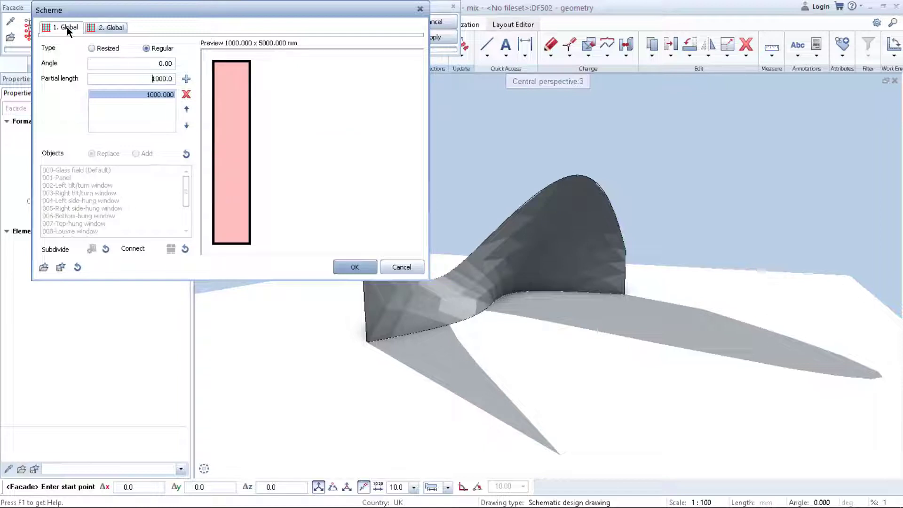
double_click(141, 78)
text(5000)
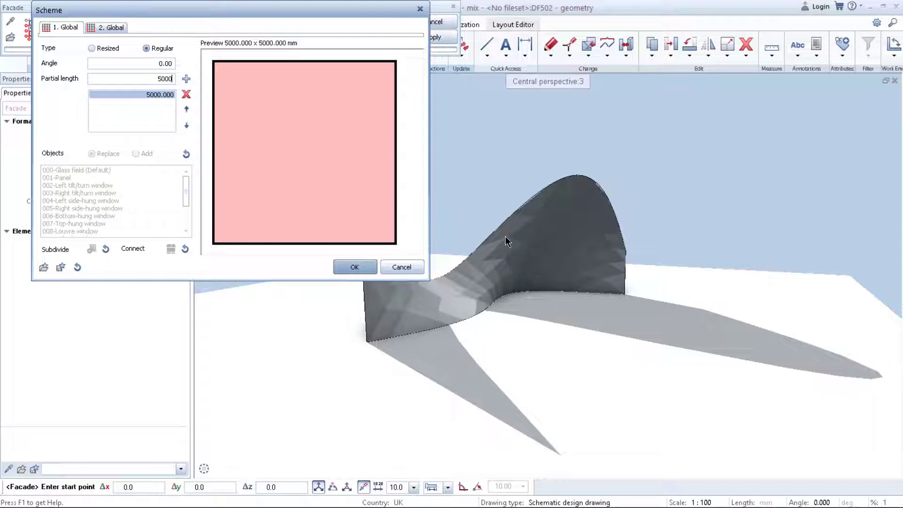
click(355, 266)
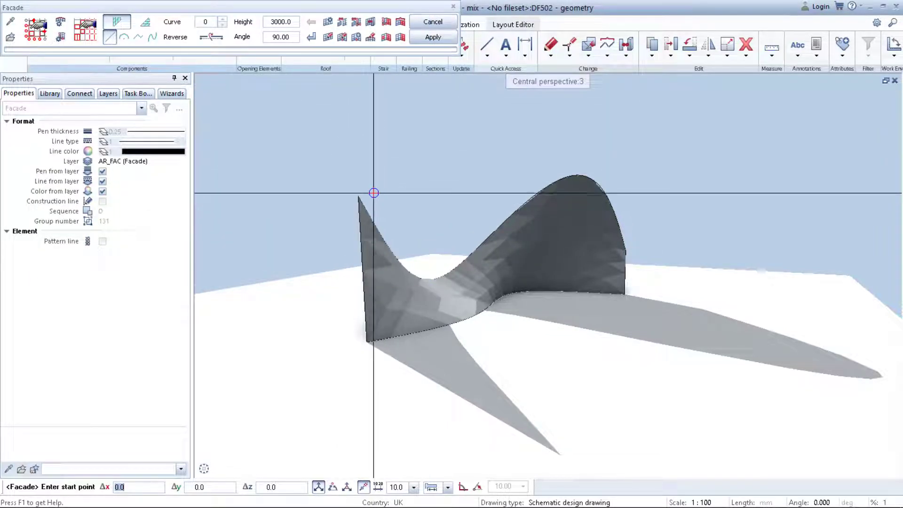
Convert the polygonized 3D surface into a facade.
click(342, 23)
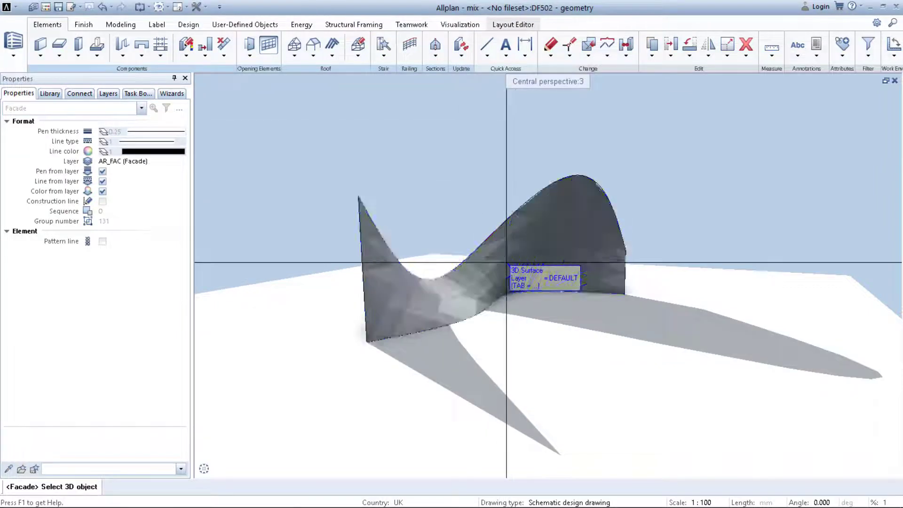
click(506, 262)
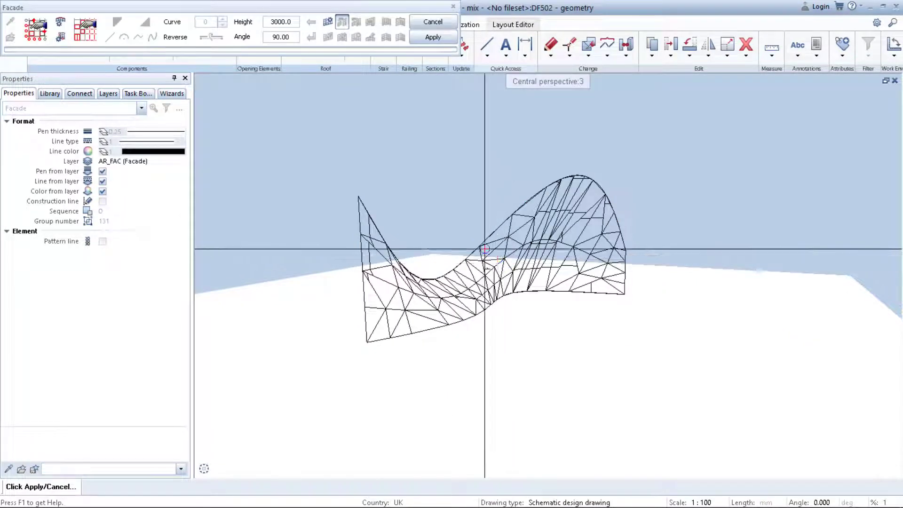
click(430, 38)
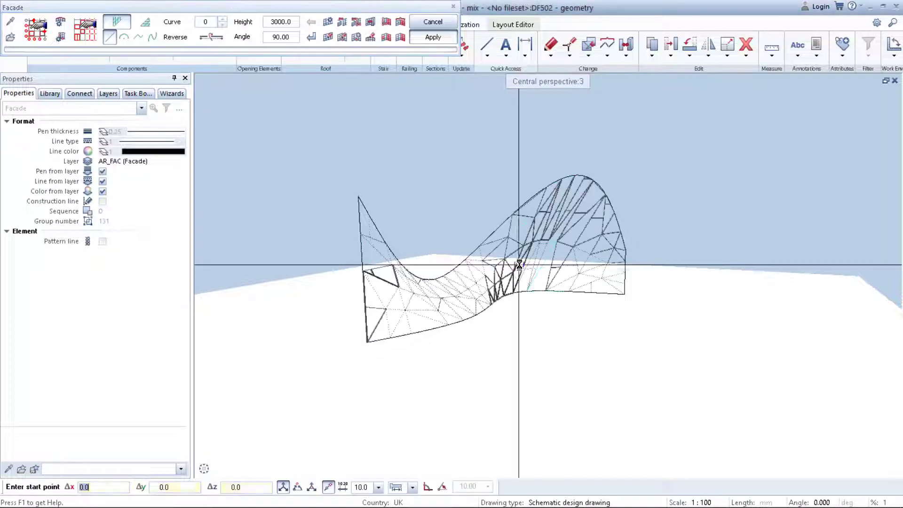
key(Escape)
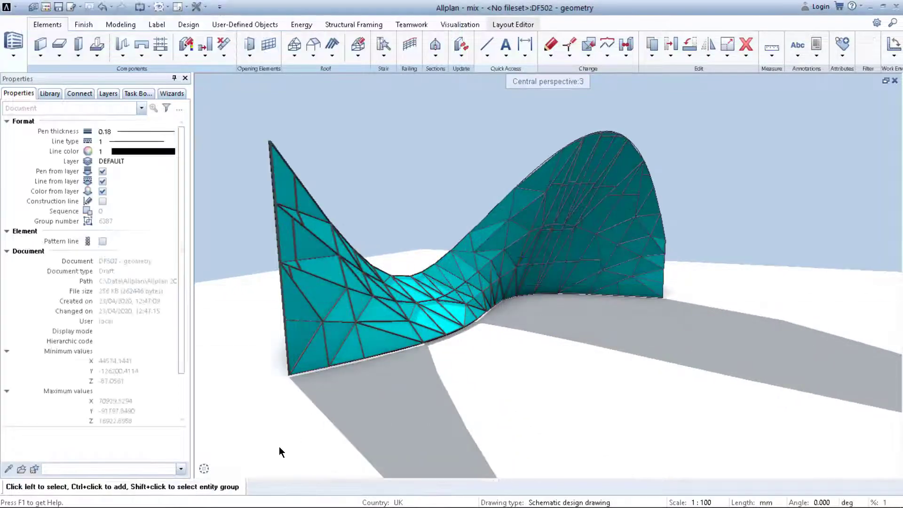
Orbit around the facade to examine it from different sides.
click(249, 468)
drag(513, 322, 299, 323)
middle_drag(298, 323, 567, 317)
drag(567, 317, 324, 303)
drag(521, 263, 228, 271)
drag(461, 268, 396, 297)
right_drag(414, 268, 421, 348)
drag(483, 305, 534, 360)
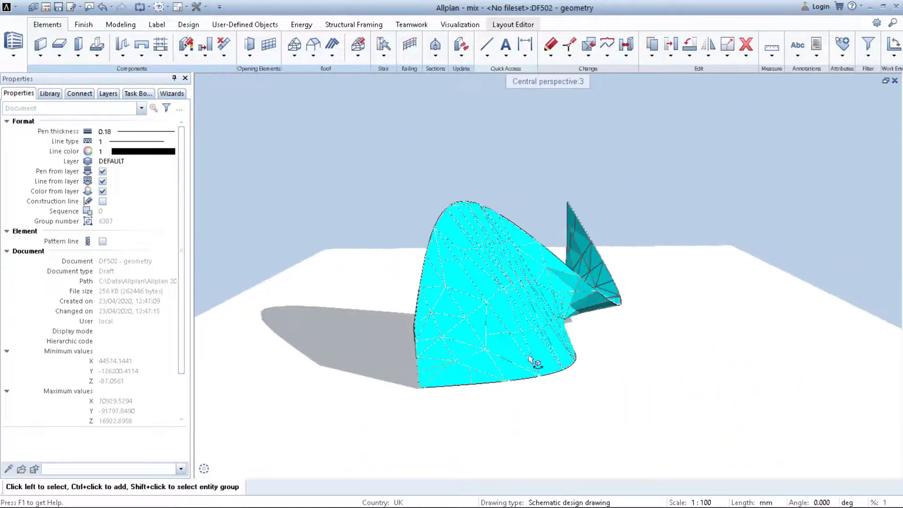
right_drag(535, 361, 538, 305)
drag(538, 306, 522, 352)
right_drag(522, 332, 523, 369)
drag(524, 360, 598, 319)
click(246, 469)
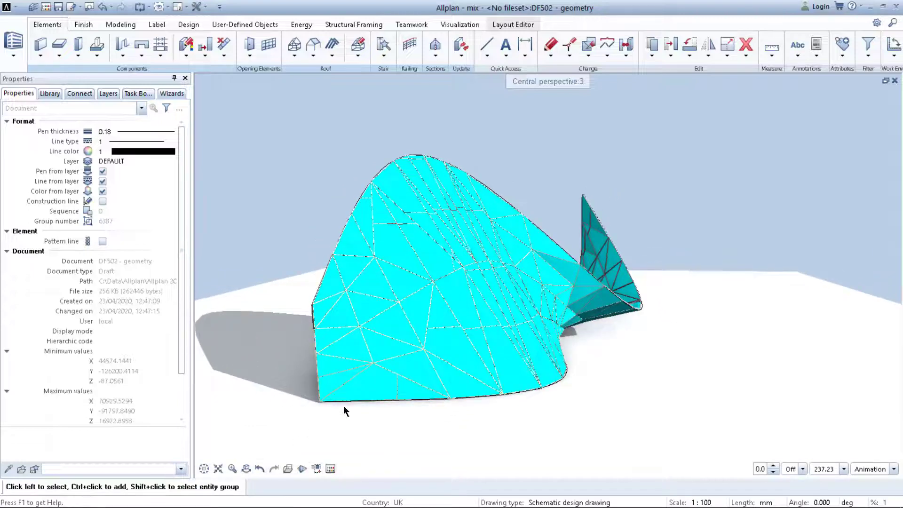
Edit the facade's face object definitions and delete the Glass field object.
double_click(432, 338)
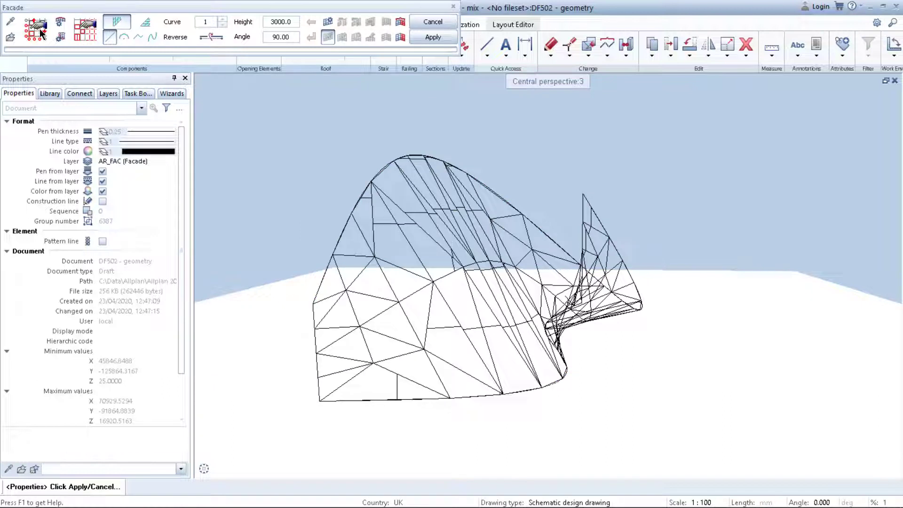
click(83, 28)
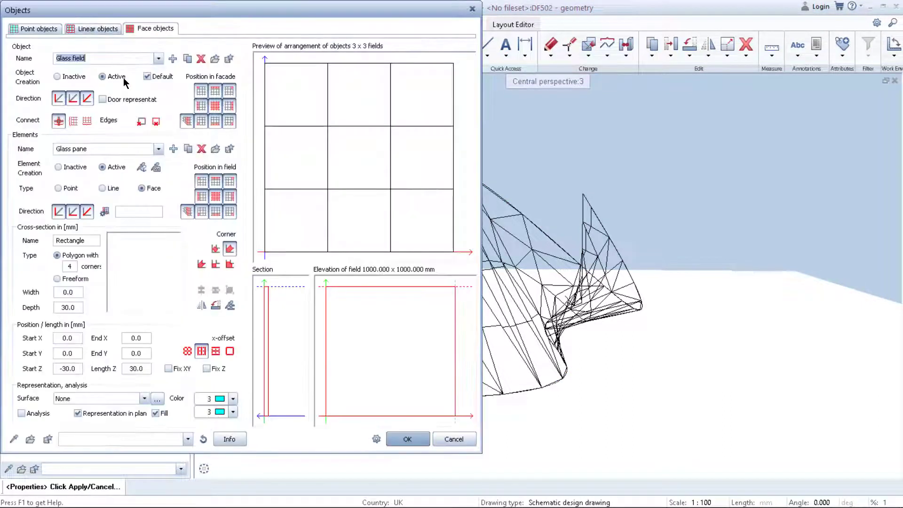
click(200, 60)
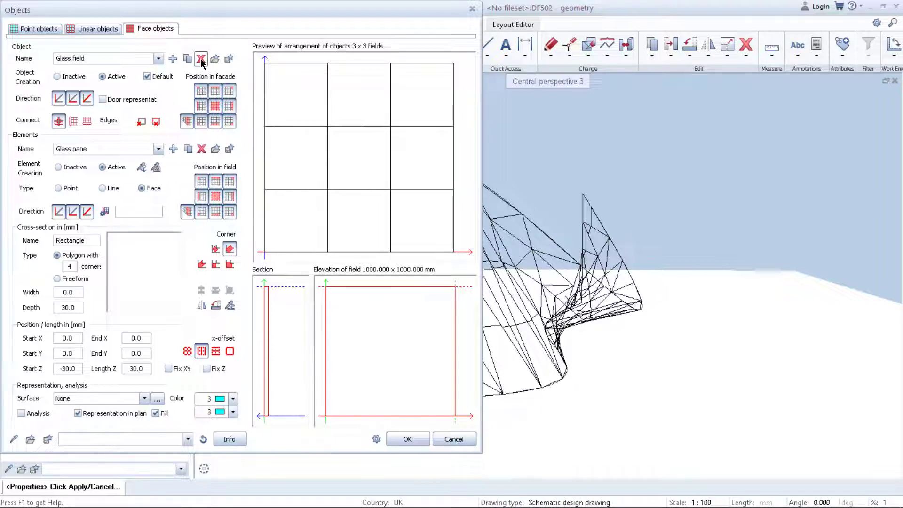
key(Return)
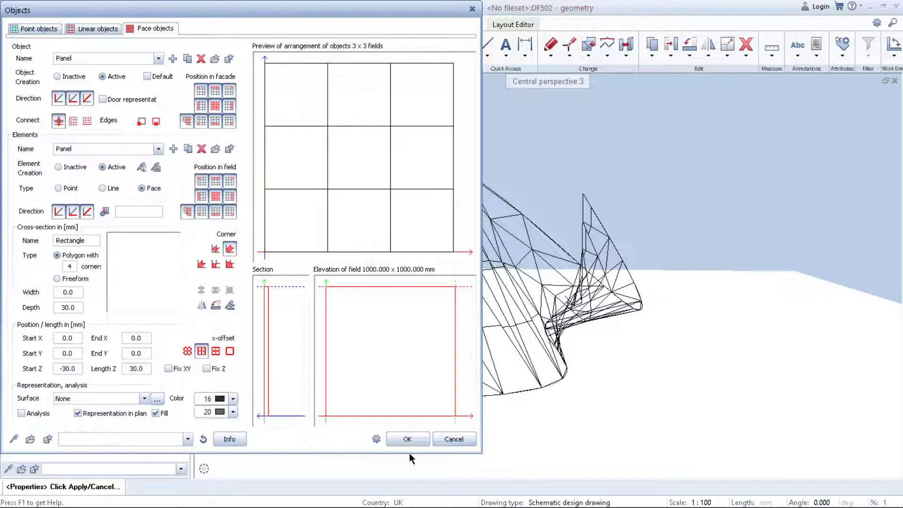
click(404, 440)
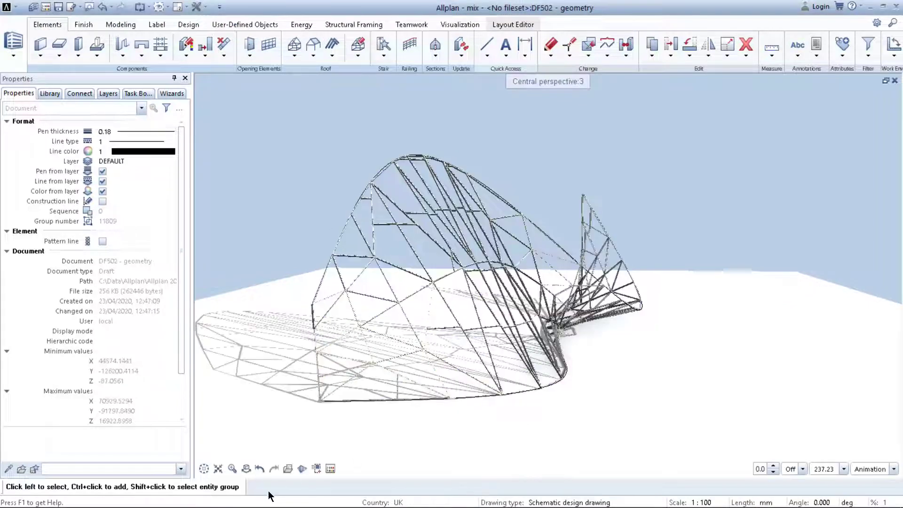
Rotate the view around the triangulated facade structure to inspect its shape.
click(243, 468)
drag(389, 380, 642, 310)
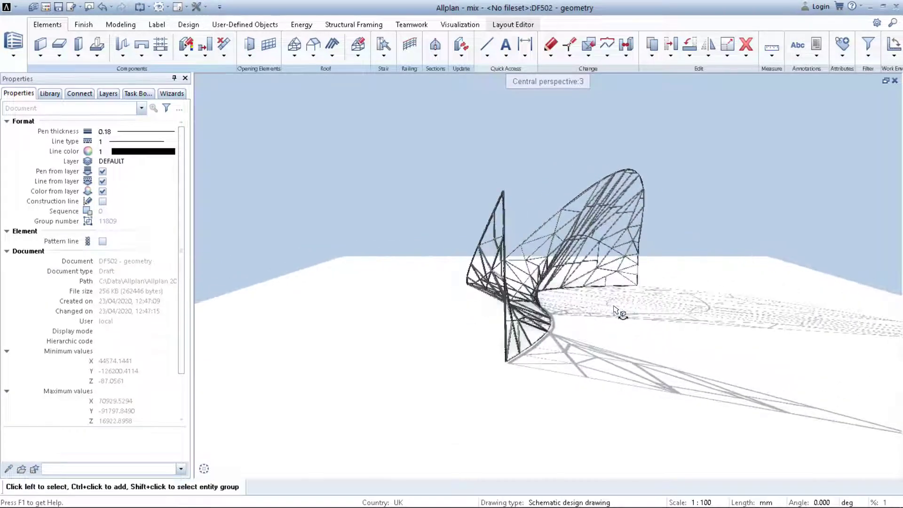
middle_drag(619, 312, 555, 333)
drag(555, 333, 650, 362)
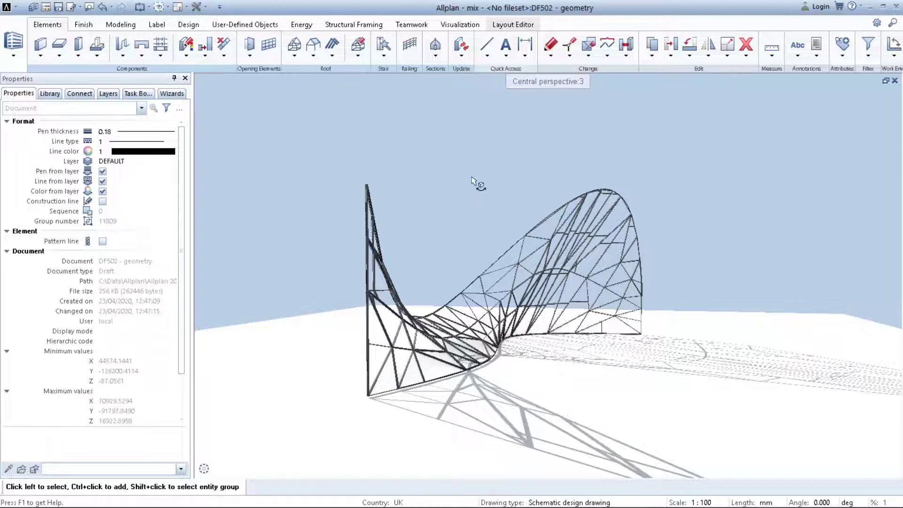
Open the building_facade drawing file from the building structure.
key(F2)
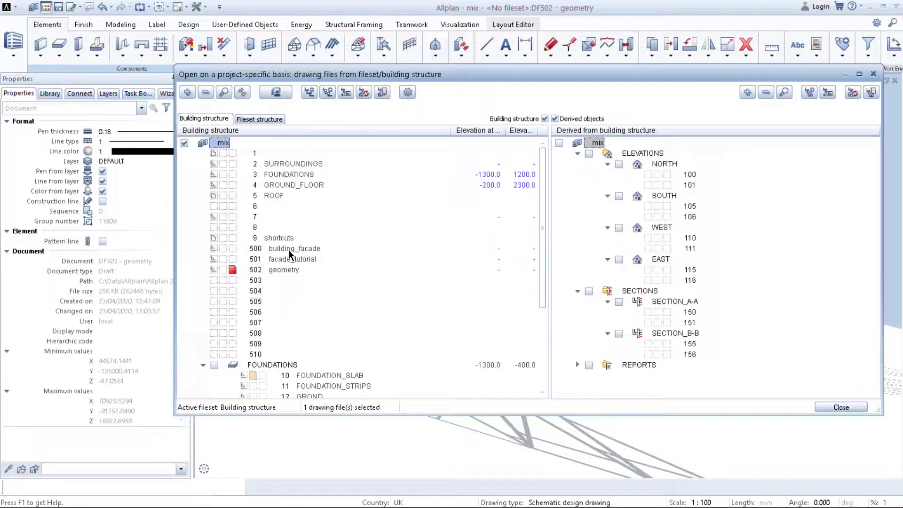
double_click(289, 249)
drag(768, 293, 579, 261)
drag(743, 257, 425, 244)
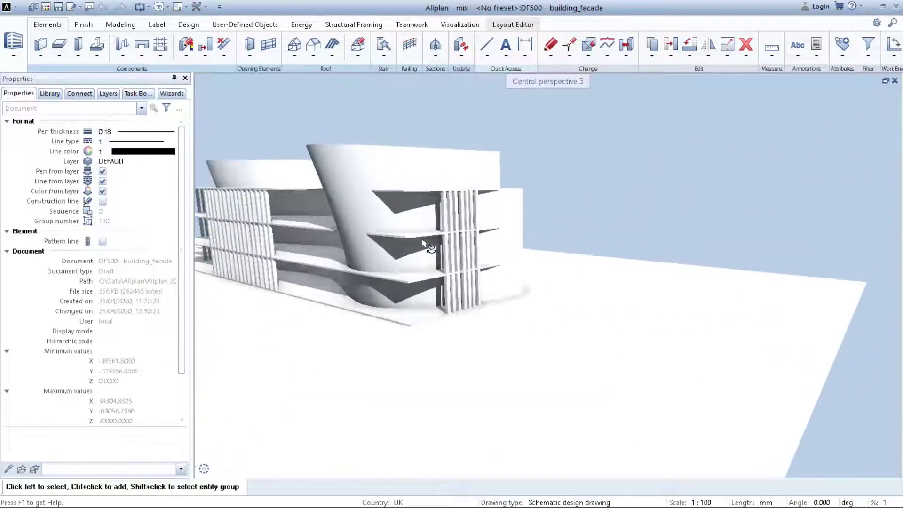
Orbit around the building model to examine the freeform wall and floor slabs.
middle_drag(425, 244, 670, 256)
drag(669, 255, 397, 232)
middle_drag(397, 232, 672, 254)
right_drag(672, 254, 672, 302)
drag(673, 301, 466, 287)
middle_drag(466, 287, 559, 282)
right_drag(559, 282, 645, 254)
drag(644, 254, 468, 369)
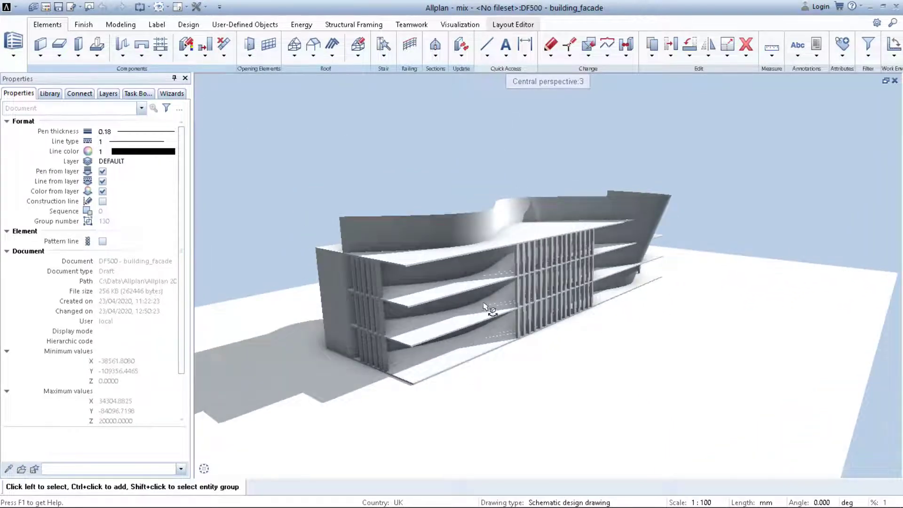
drag(425, 342, 590, 247)
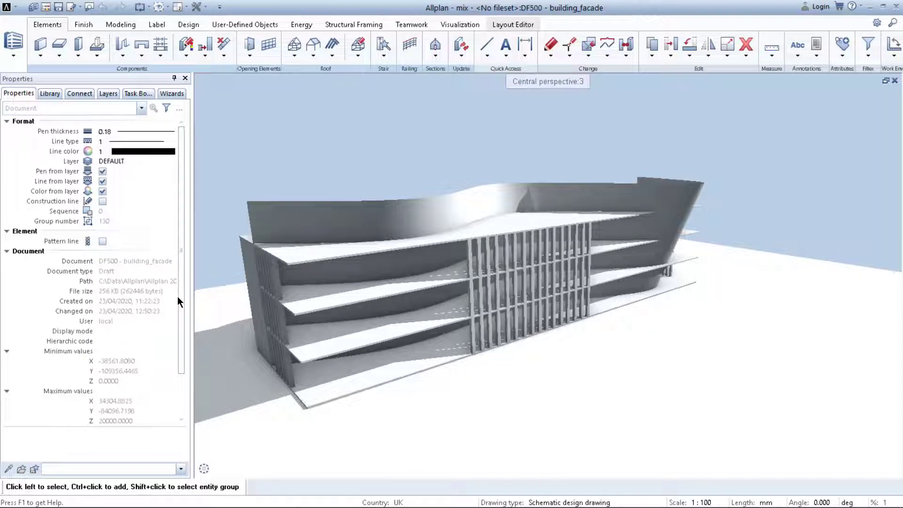
Assign the glass_65t_simple.surf surface to the triangulated 3D surface on the building.
click(325, 253)
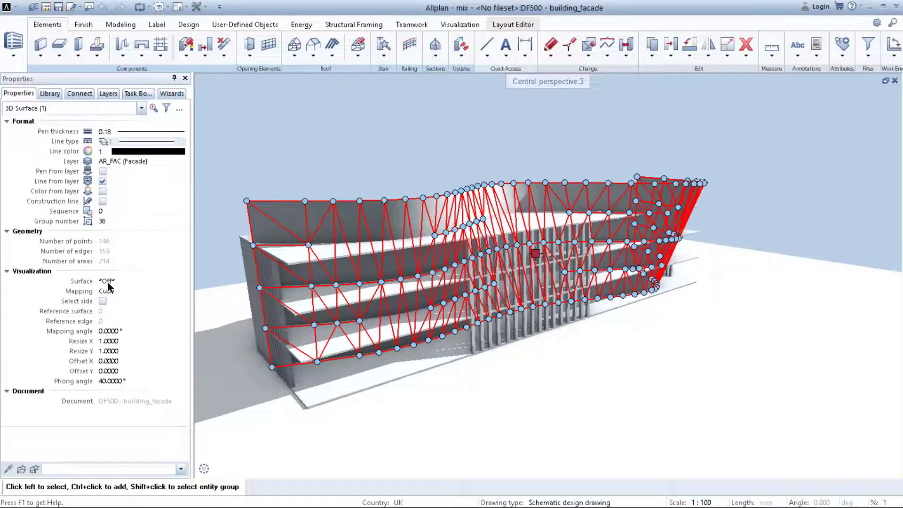
click(109, 281)
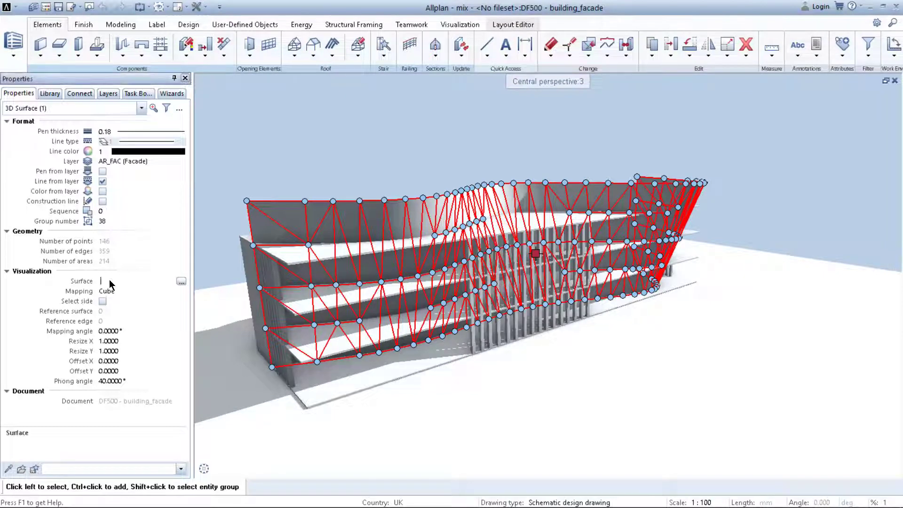
click(181, 280)
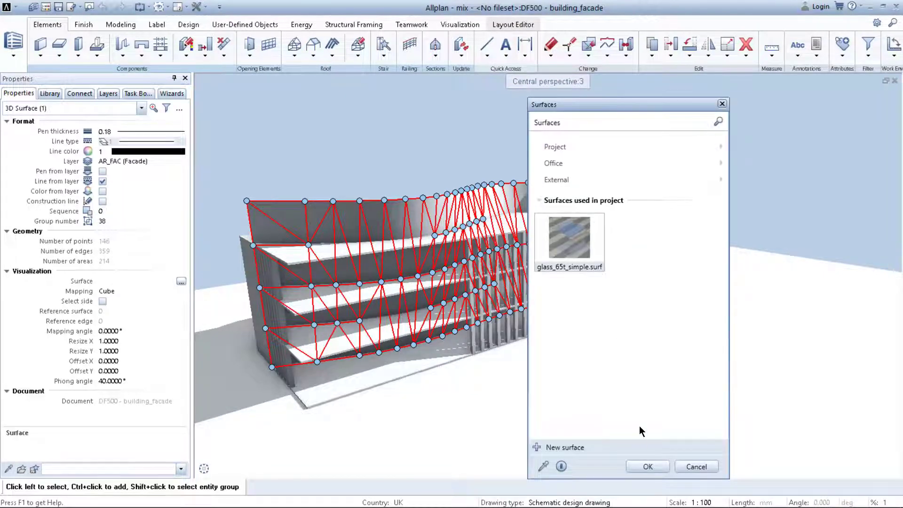
click(648, 467)
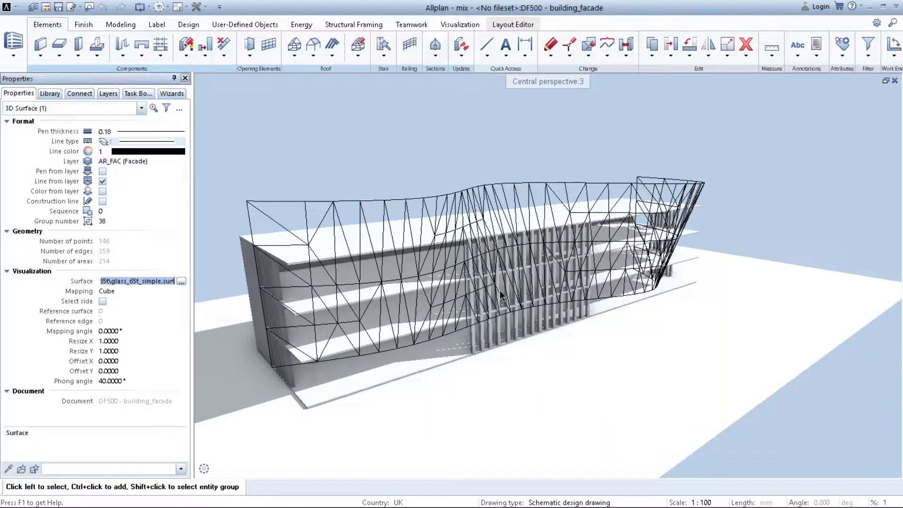
Undo the accidental drag of the 3D surface.
middle_drag(497, 293, 520, 289)
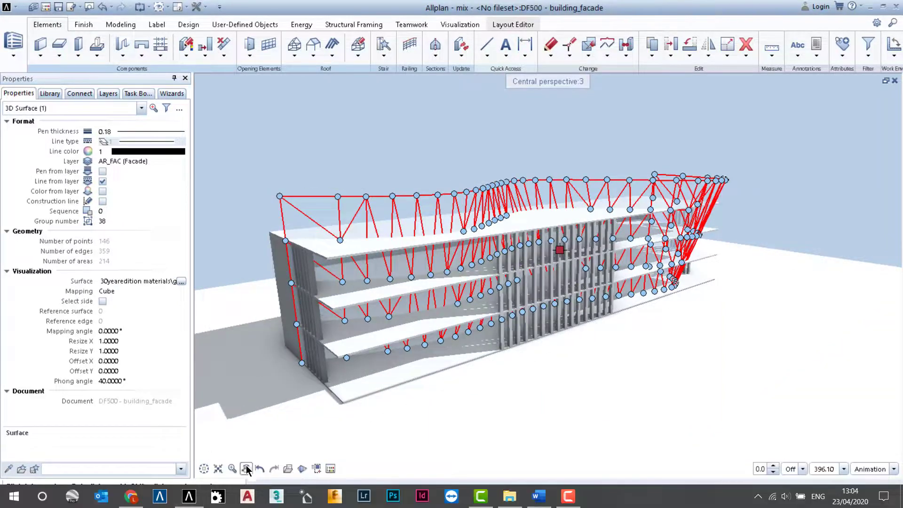
click(247, 469)
drag(390, 339, 452, 327)
key(Escape)
drag(520, 312, 386, 264)
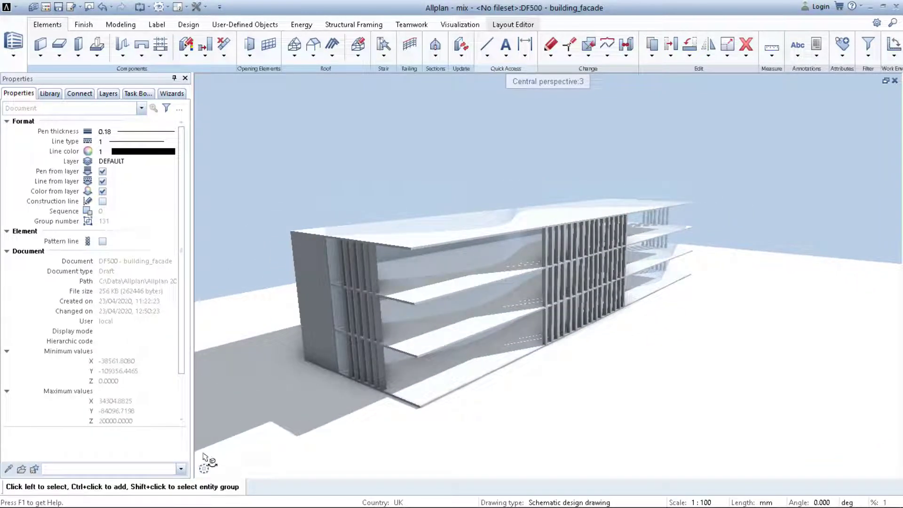
key(ctrl+z)
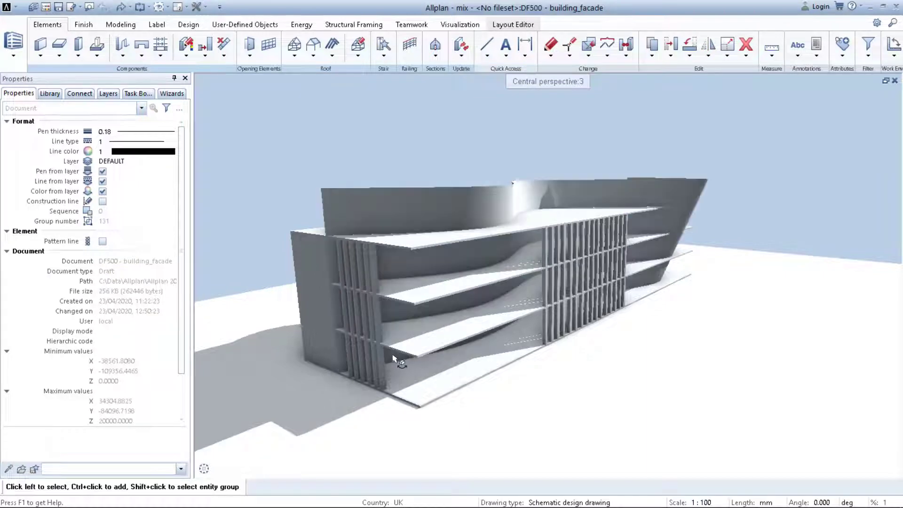
Start the Facade tool and load the 01b Vertical covering shell highlight favorite.
drag(459, 340, 448, 361)
mouse_move(290, 469)
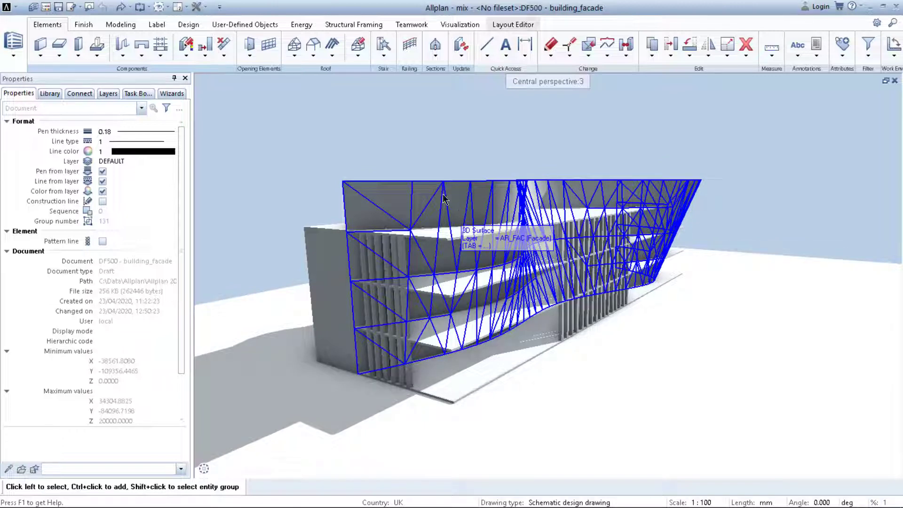
click(269, 45)
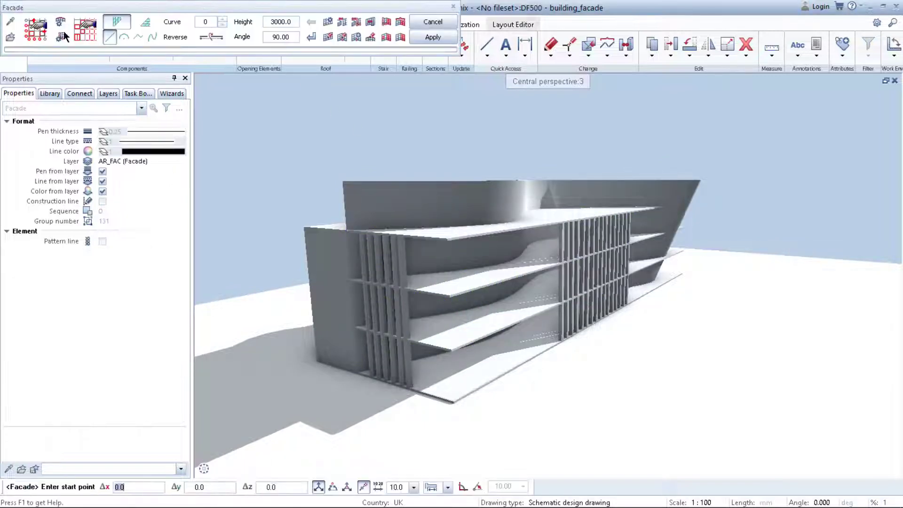
click(14, 35)
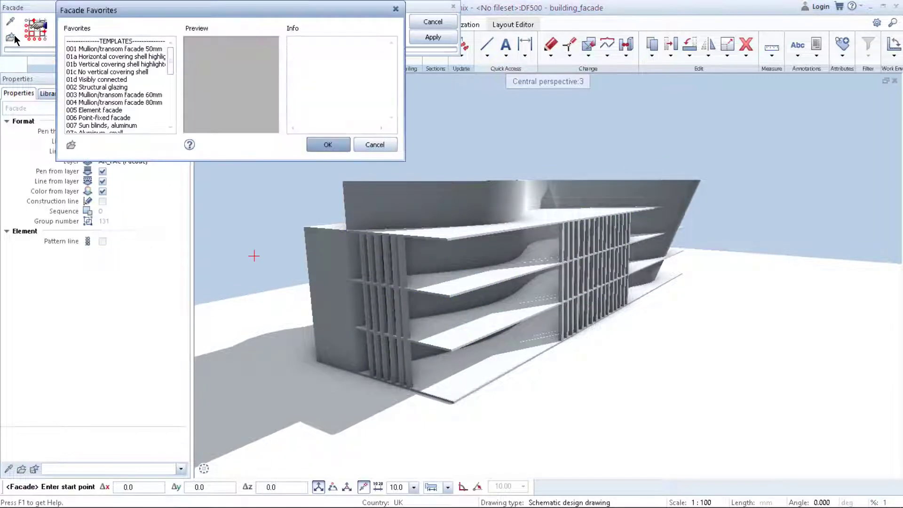
click(111, 64)
scroll(109, 65, down, 1)
click(107, 65)
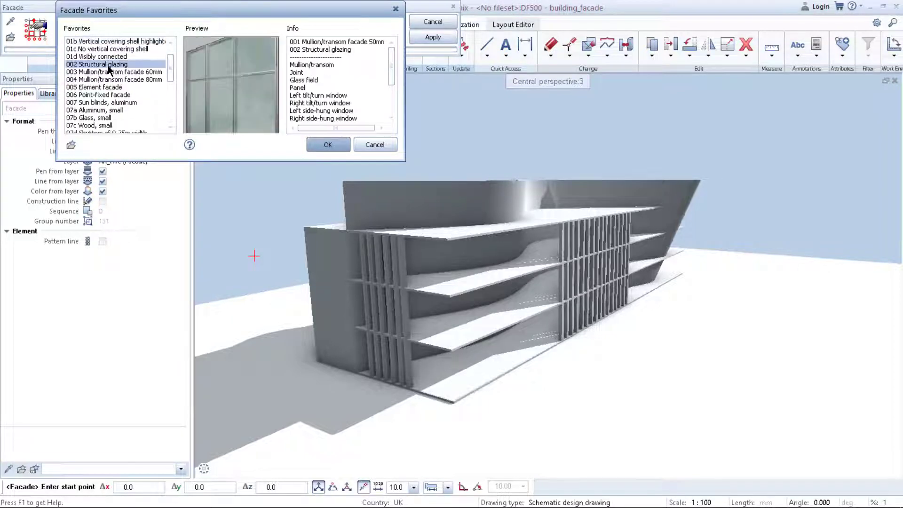
scroll(108, 66, up, 1)
click(109, 65)
click(109, 57)
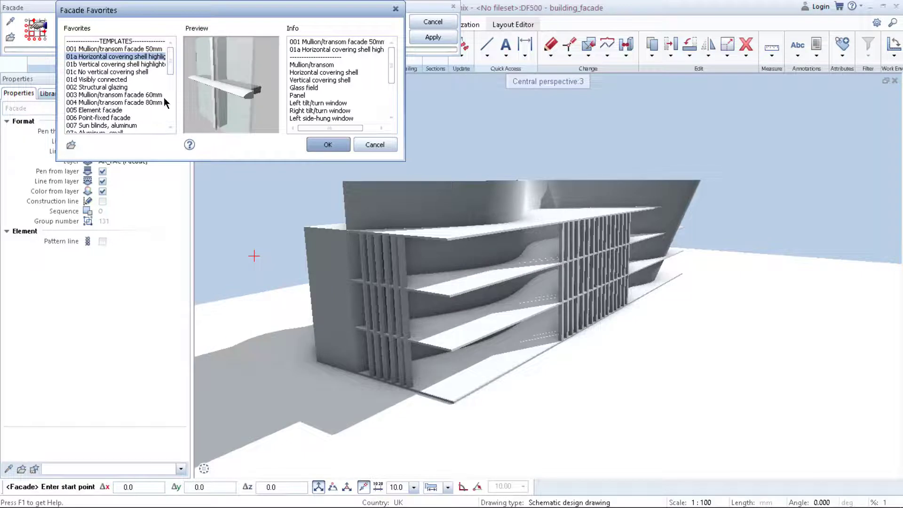
click(95, 65)
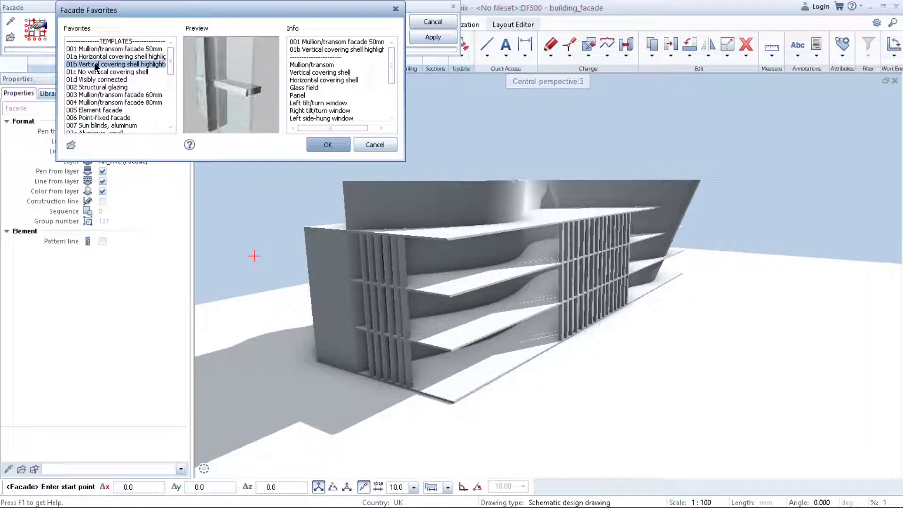
click(327, 145)
Review the facade scheme and apply the facade to the triangulated 3D surface.
click(35, 32)
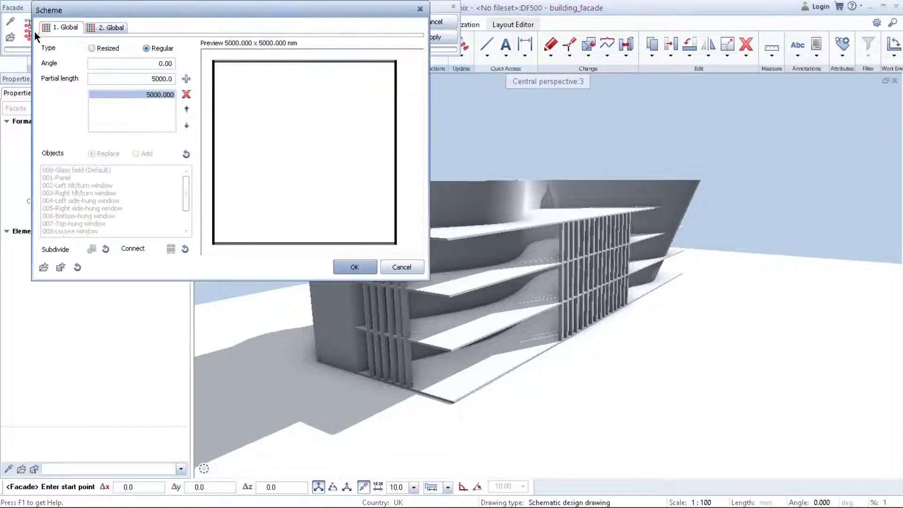
click(109, 27)
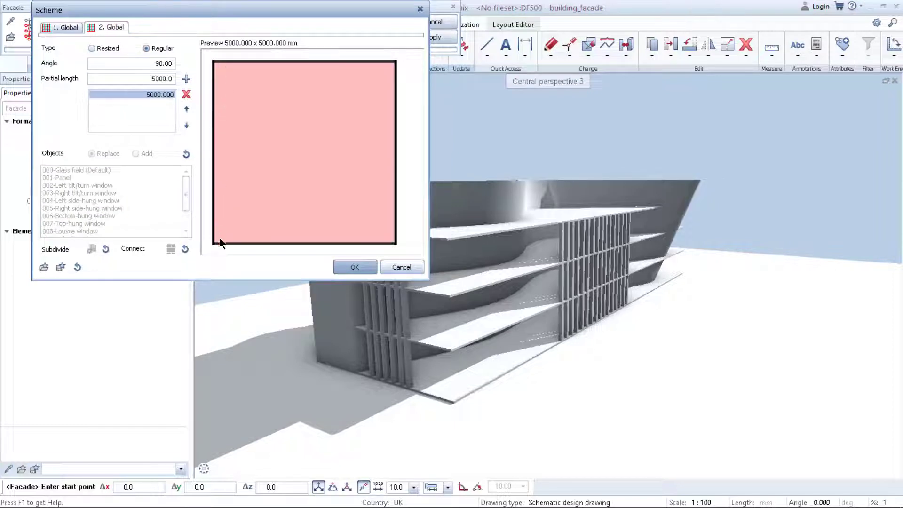
click(355, 267)
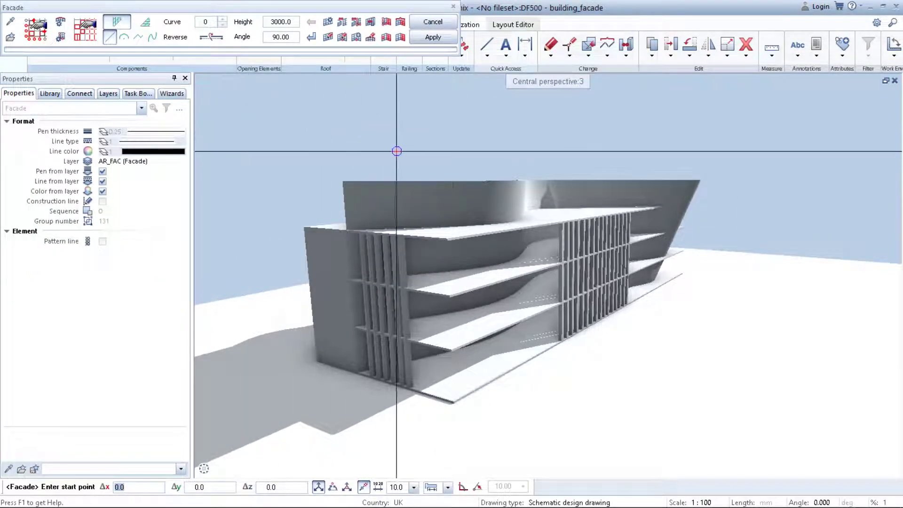
click(344, 22)
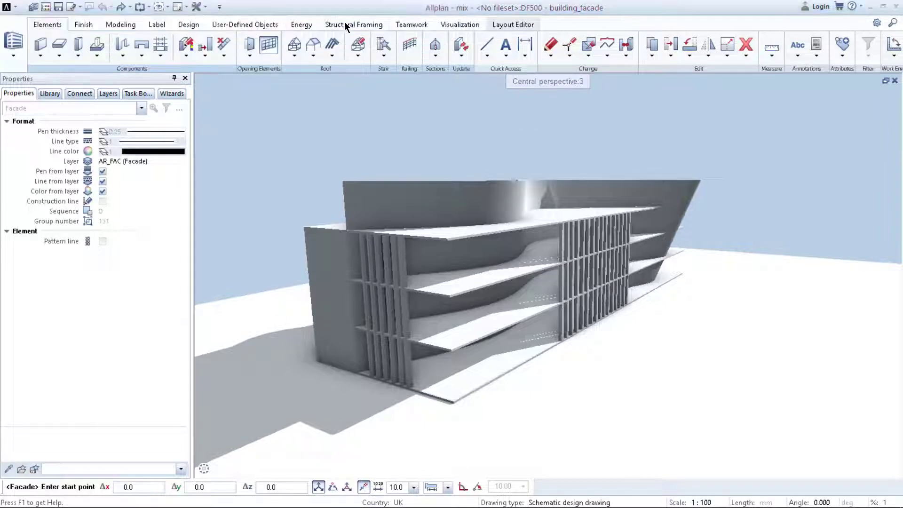
click(425, 201)
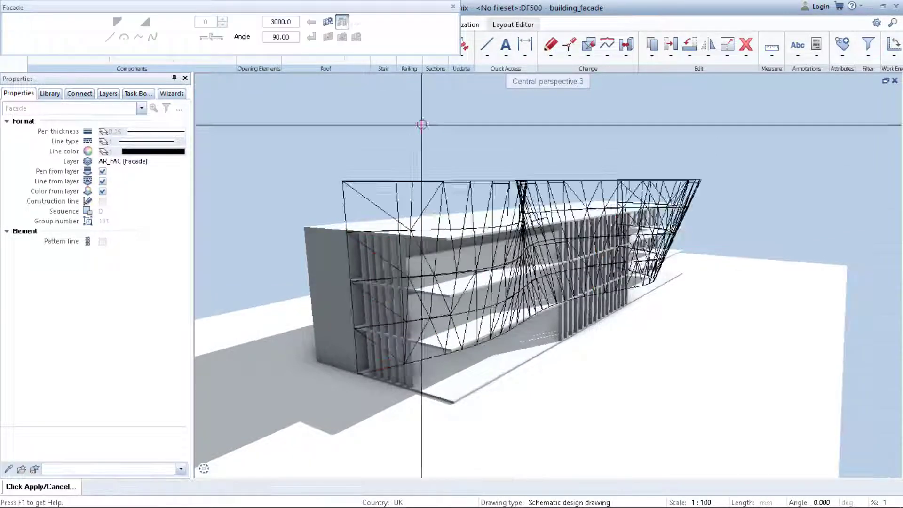
click(433, 36)
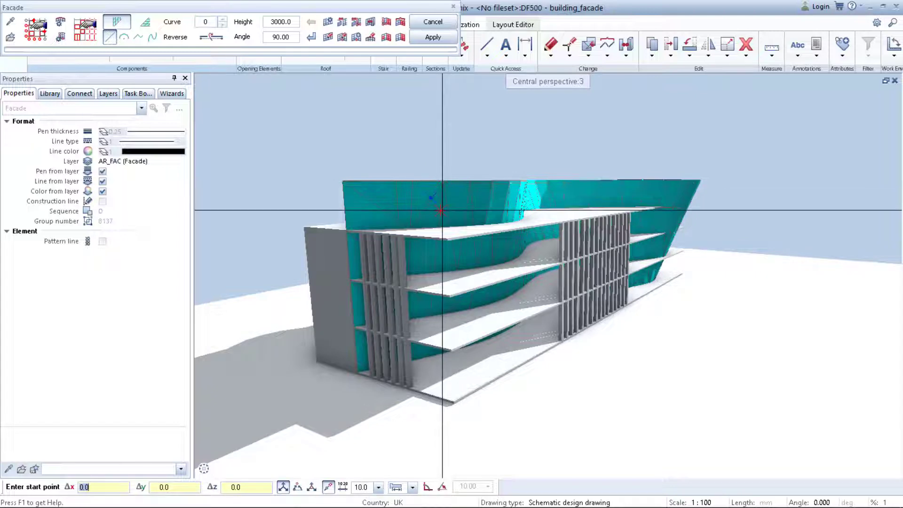
key(Escape)
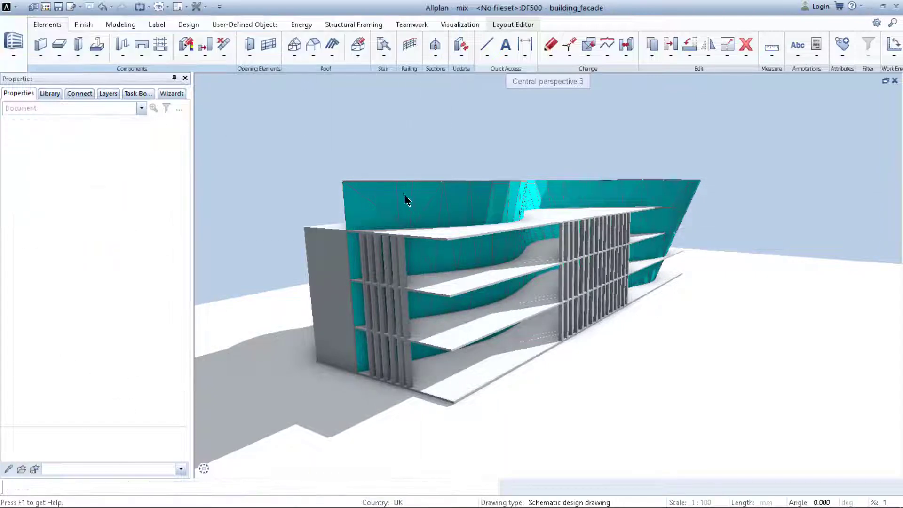
Modify the facade so its glass pane face objects use the glass_65t_simple.surf surface.
click(421, 200)
double_click(421, 201)
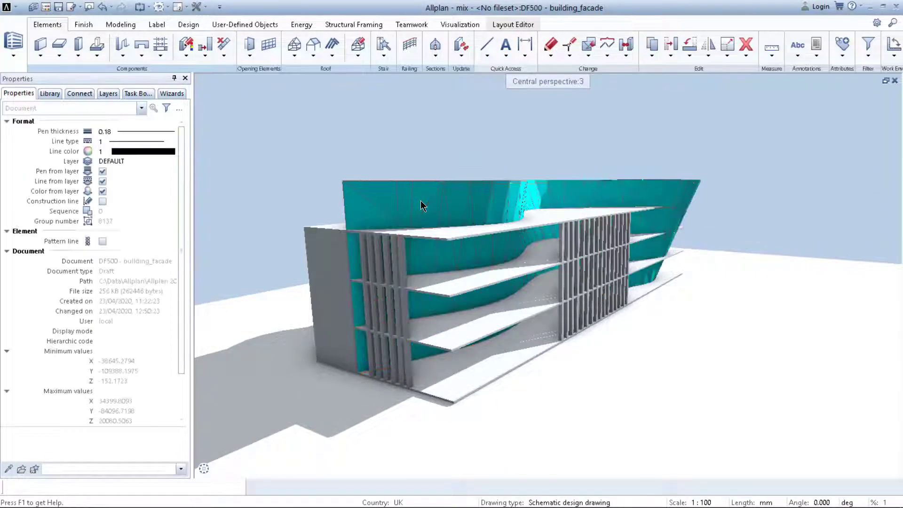
click(86, 30)
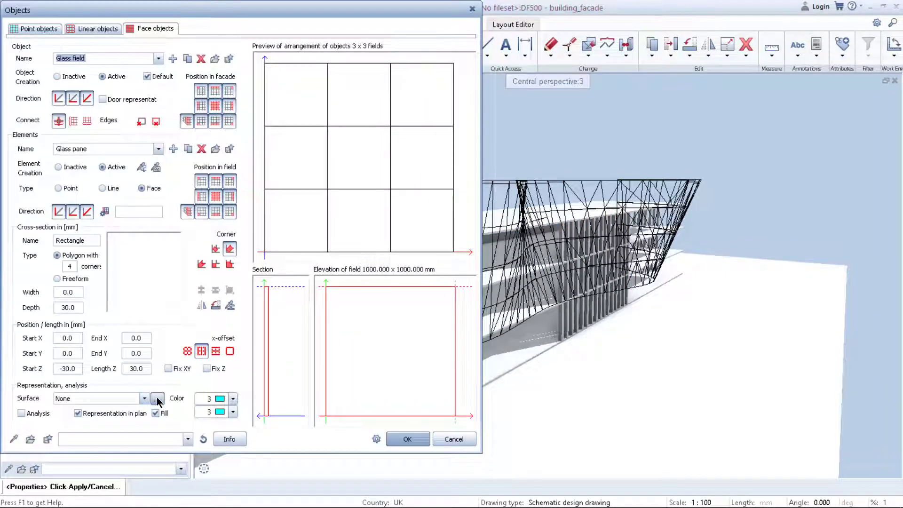
click(157, 398)
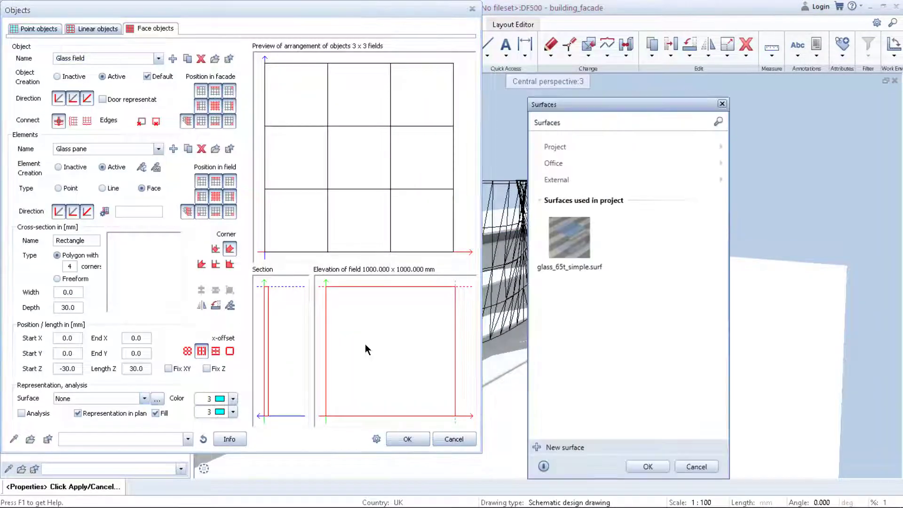
click(582, 243)
click(648, 467)
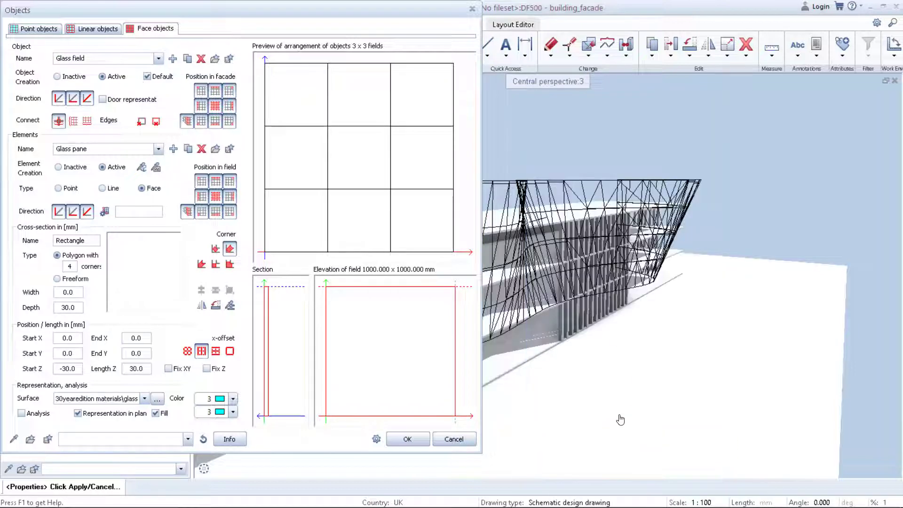
click(413, 439)
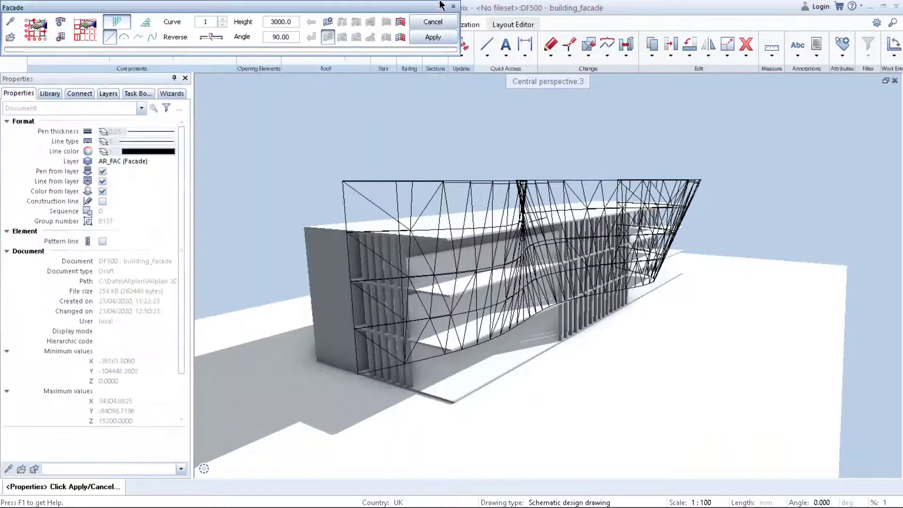
click(433, 41)
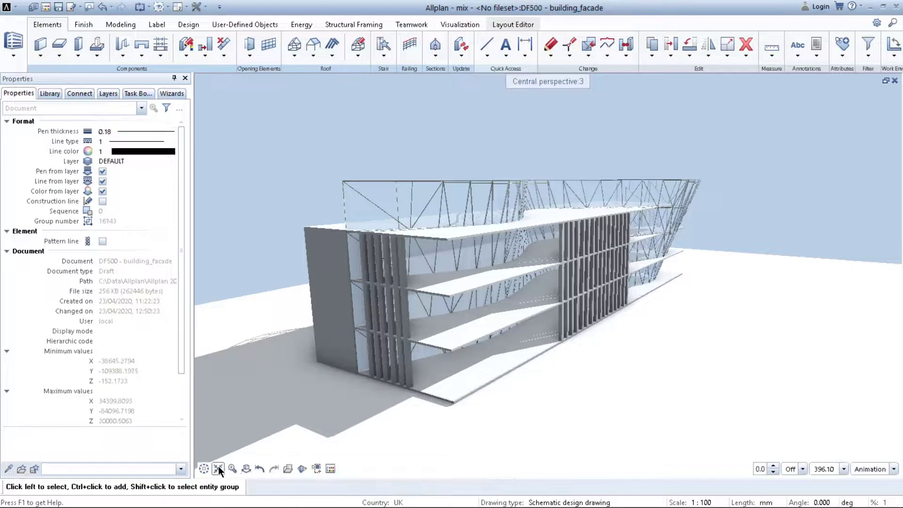
Orbit around the building to examine the finished glazed facade.
click(245, 468)
drag(382, 346, 638, 275)
right_drag(637, 276, 631, 295)
drag(632, 295, 593, 257)
right_drag(594, 257, 567, 164)
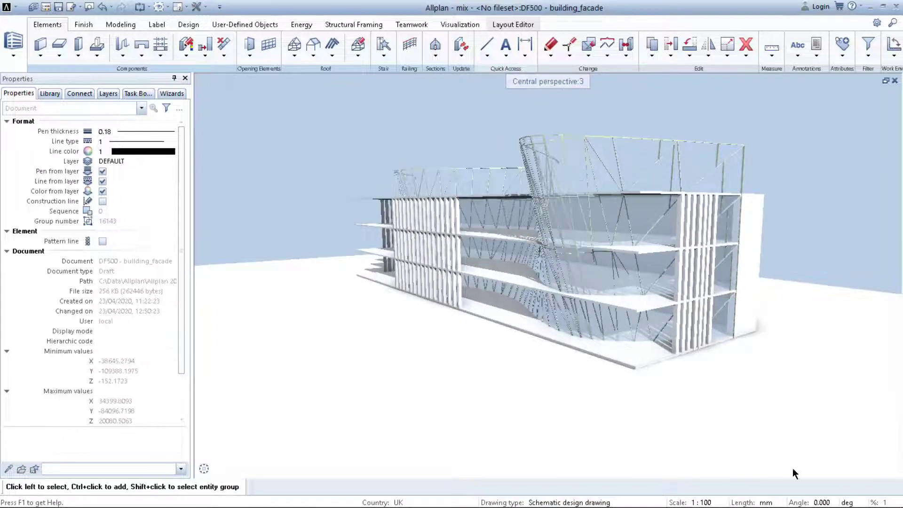
click(873, 468)
click(857, 454)
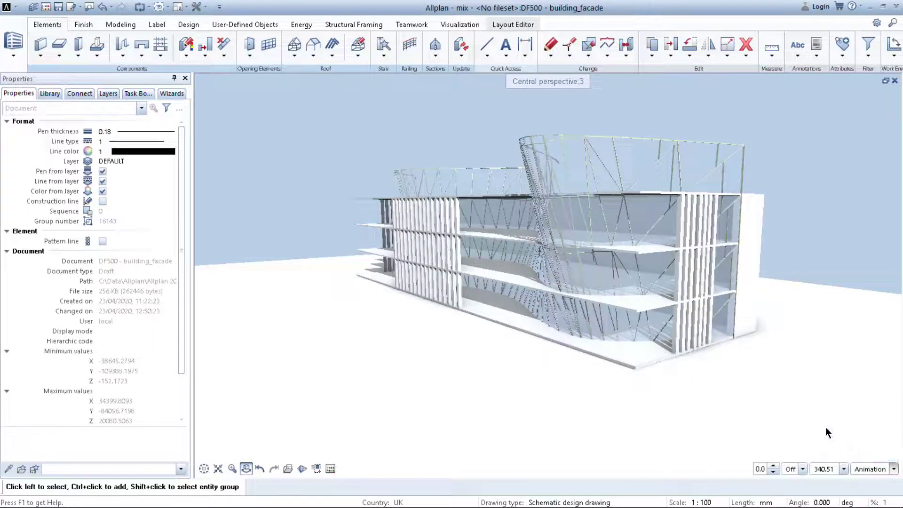